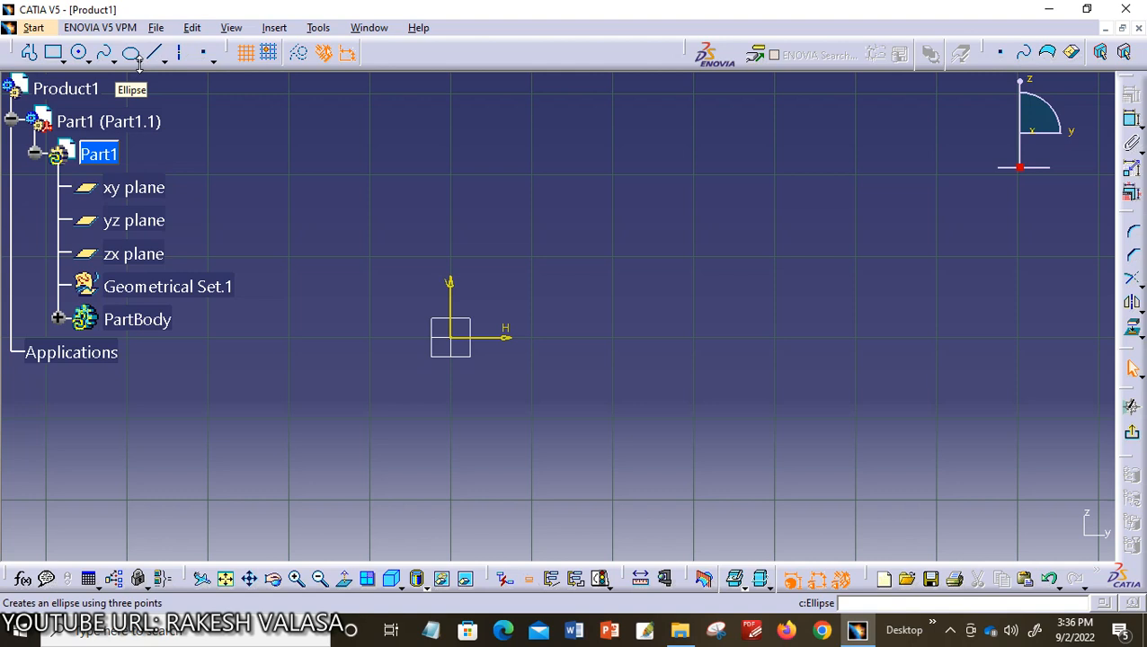
{"action": "left_click", "coordinate": [140, 61]}
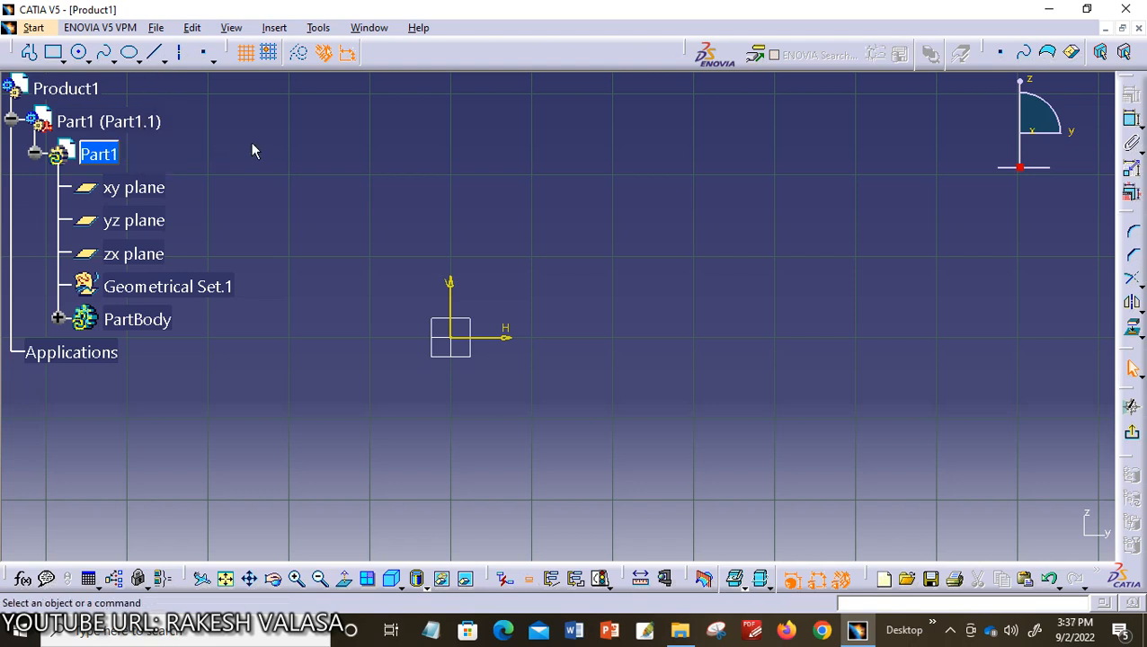
{"action": "left_click", "coordinate": [274, 27]}
{"action": "mouse_move", "coordinate": [306, 88]}
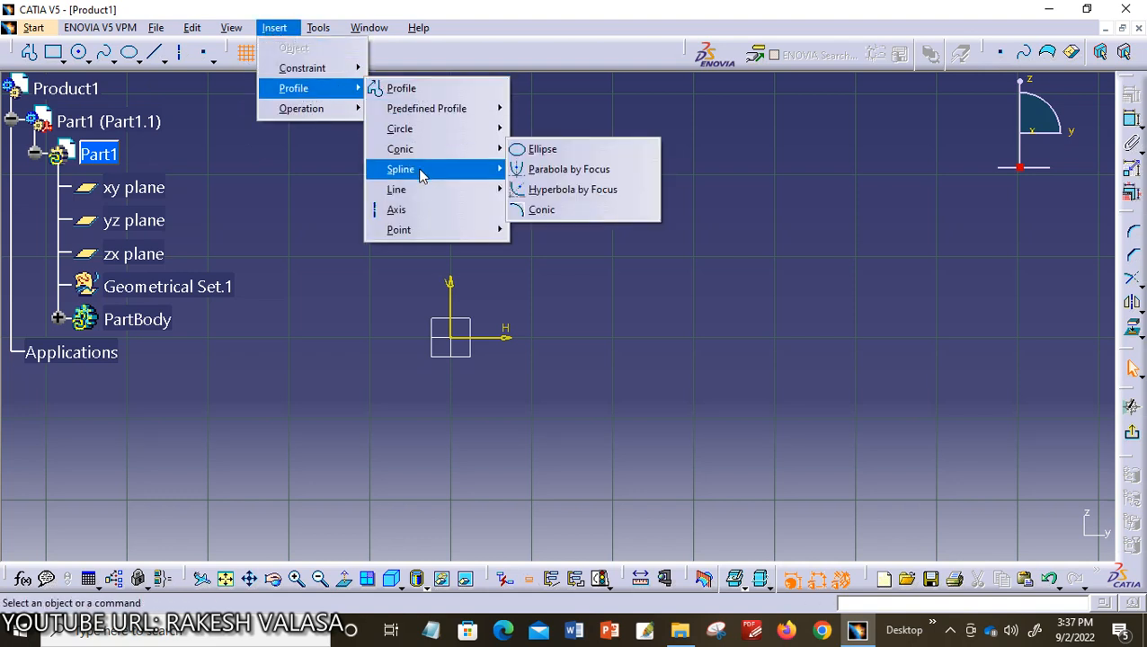
{"action": "mouse_move", "coordinate": [416, 155]}
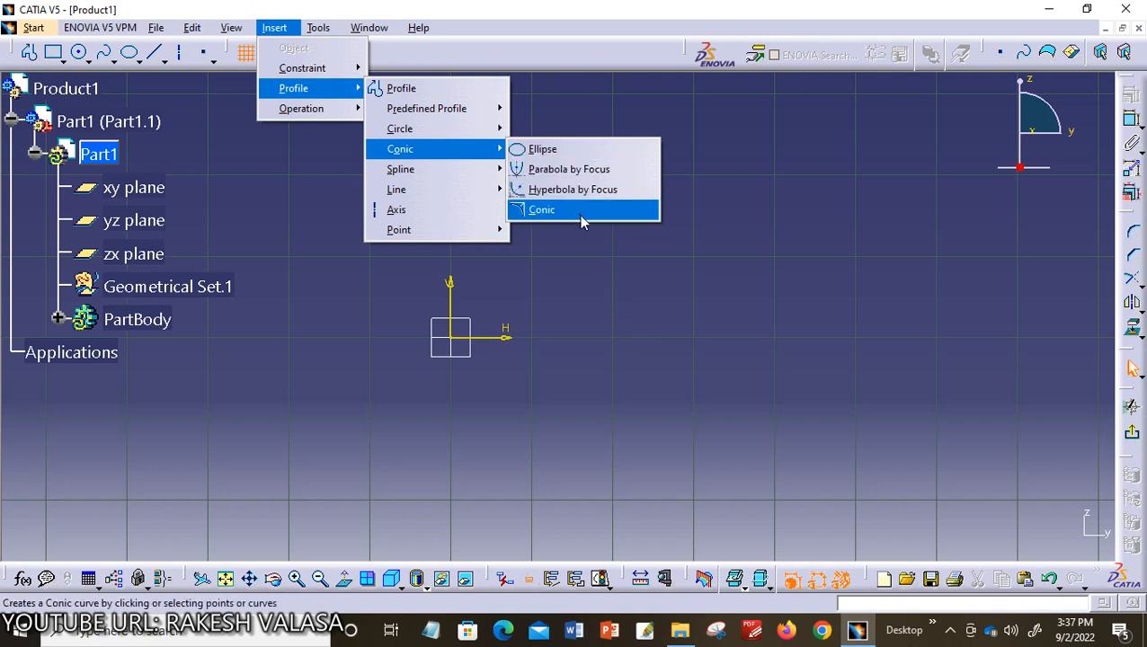
{"action": "left_click", "coordinate": [626, 278]}
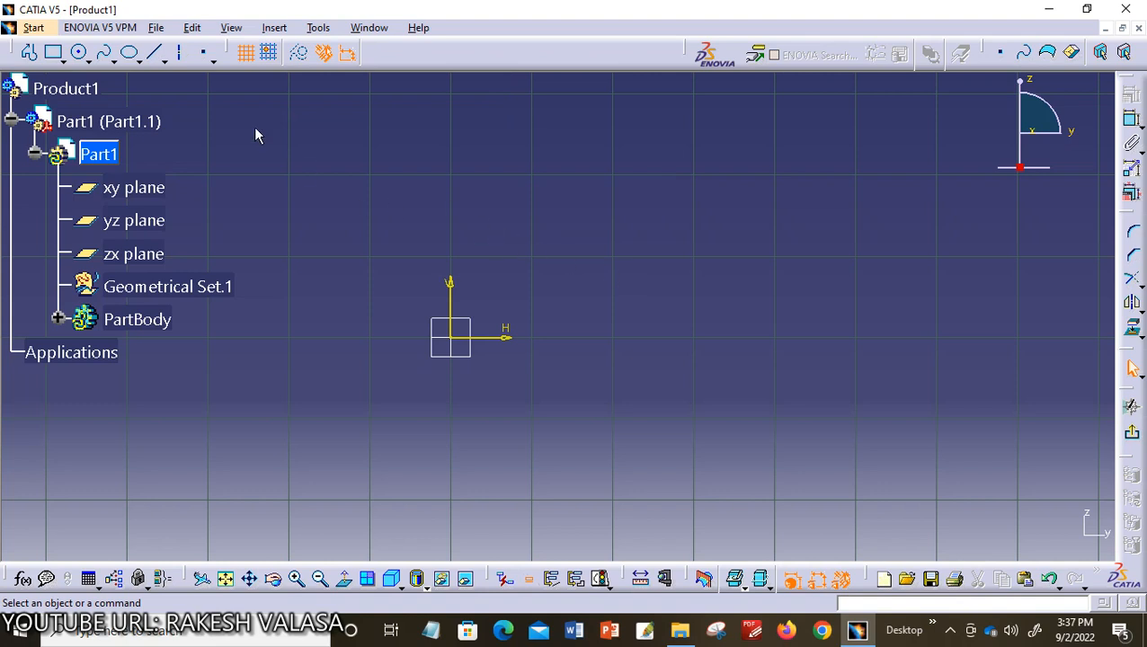
{"action": "left_click", "coordinate": [273, 29]}
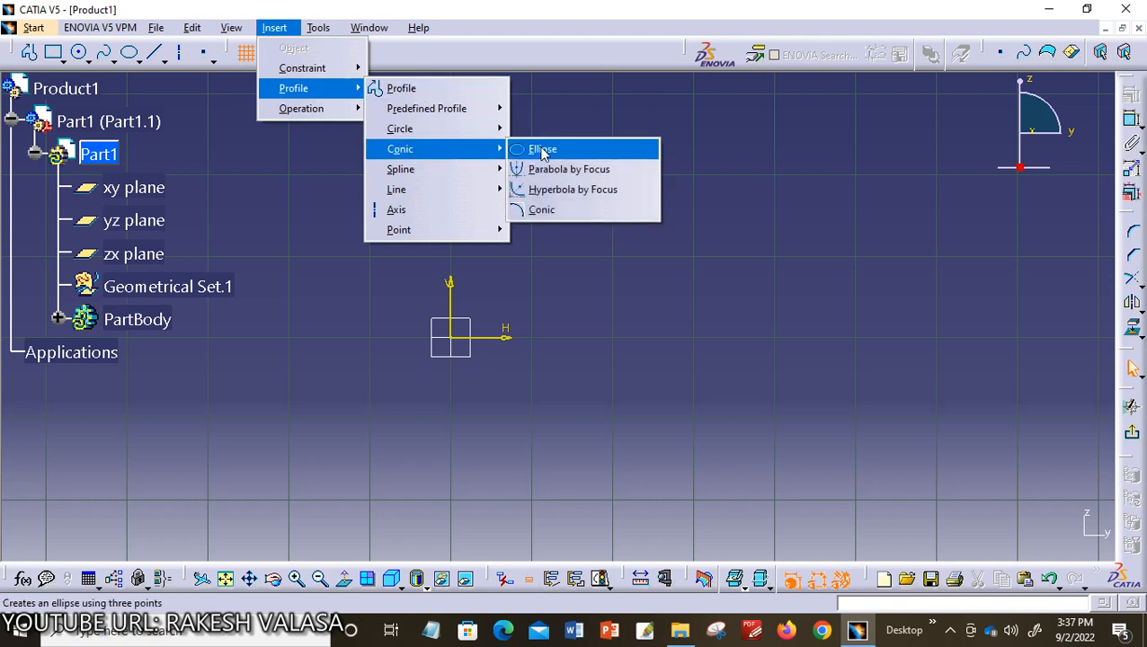
{"action": "left_click", "coordinate": [542, 151]}
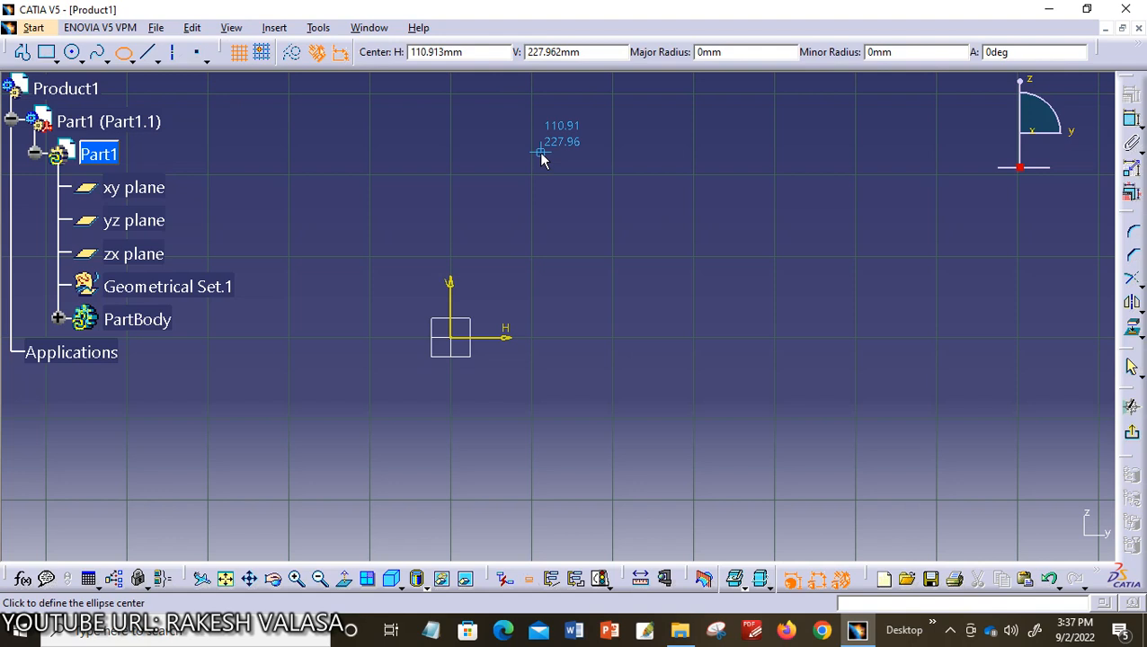
{"action": "key", "text": "Escape"}
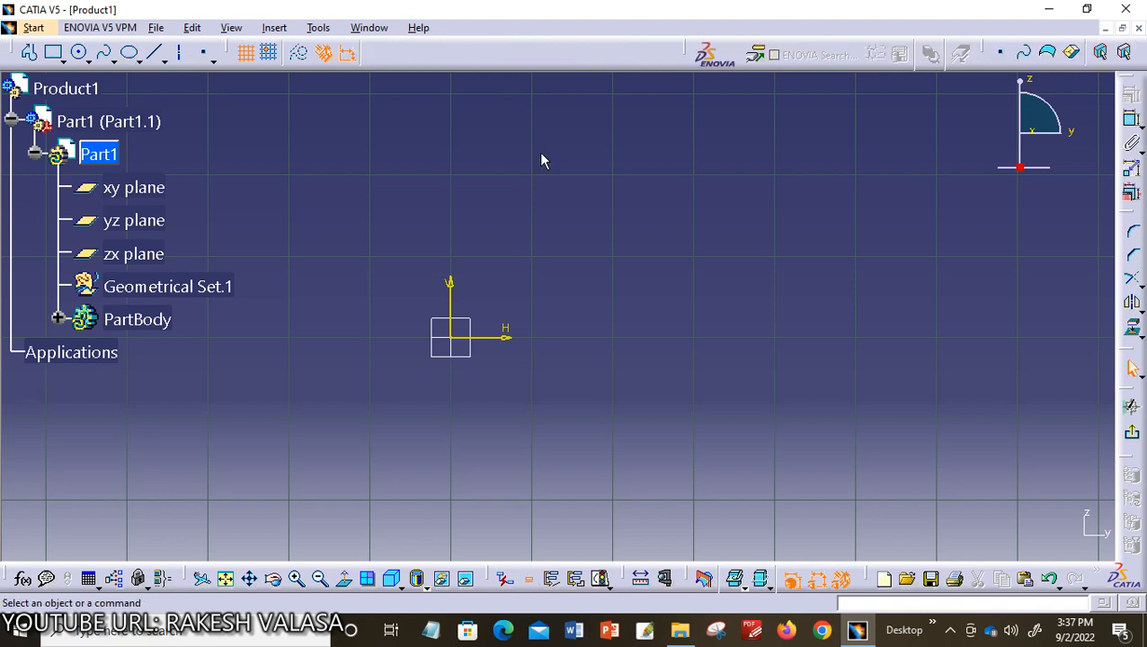
Detach the conic curve tools as a floating palette over the sketch area
{"action": "left_click", "coordinate": [141, 64]}
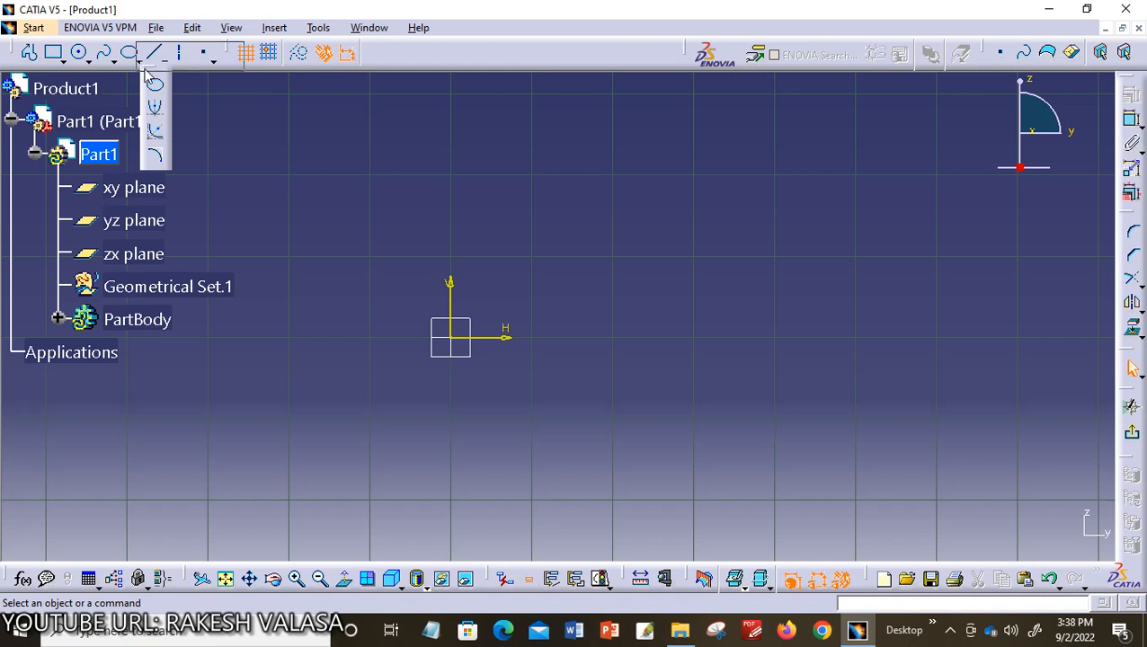
{"action": "left_click_drag", "start_coordinate": [147, 76], "coordinate": [865, 141]}
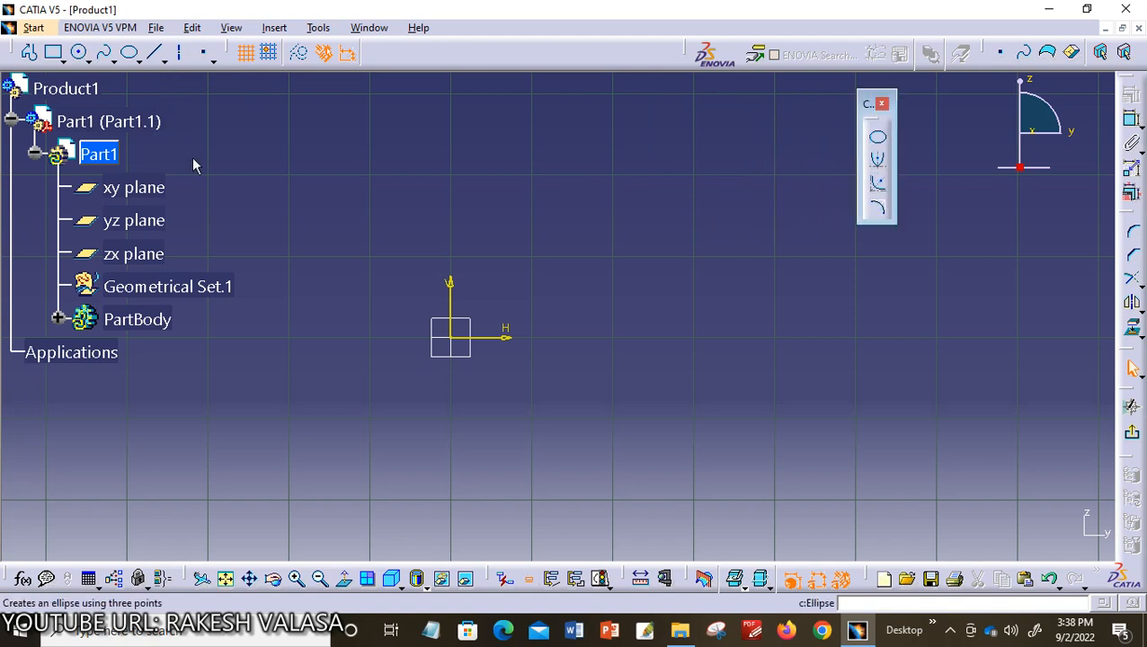
Sketch an ellipse above the origin with a horizontal major radius of about 202 mm, passing through about H 154 mm, V 246 mm
{"action": "left_click", "coordinate": [879, 142]}
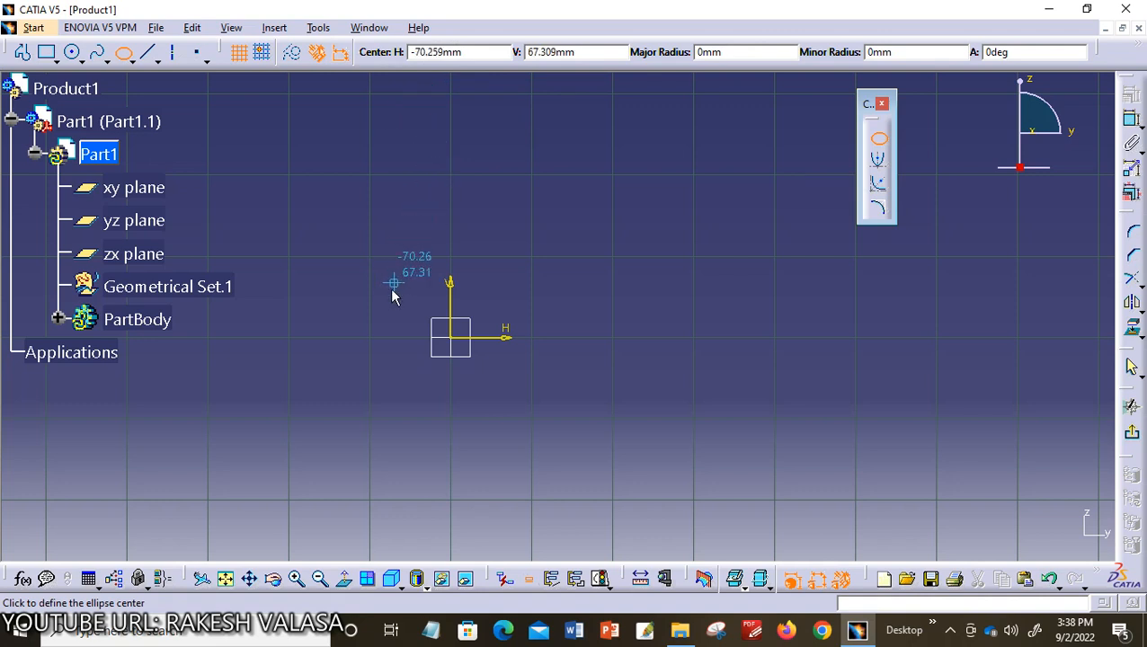
{"action": "left_click", "coordinate": [508, 212]}
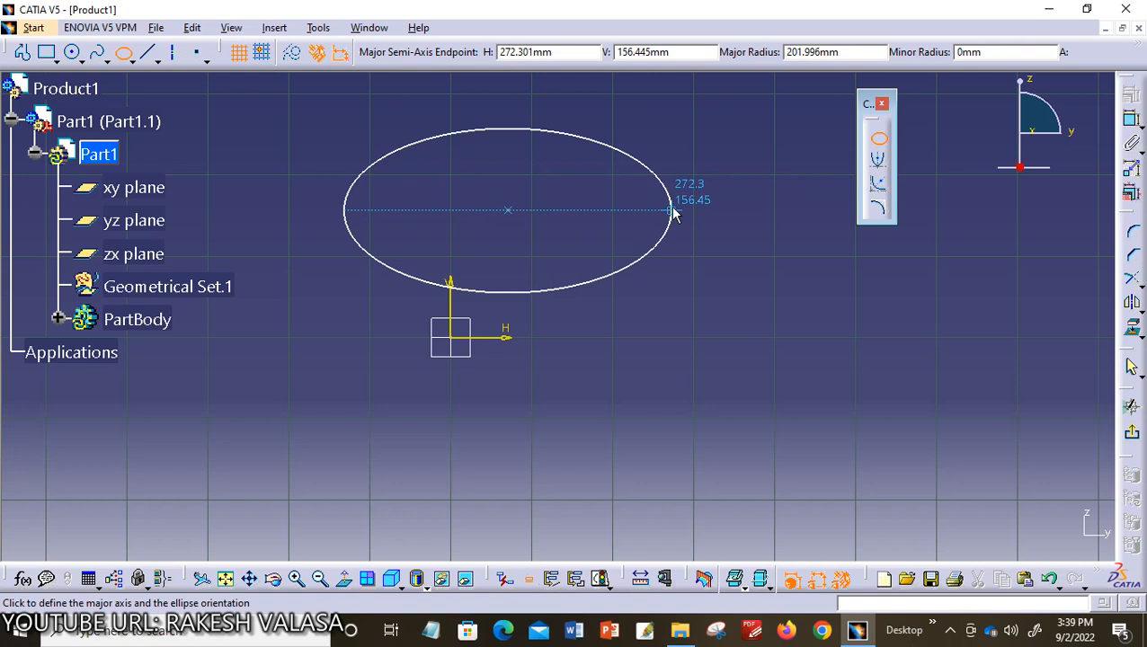
{"action": "left_click", "coordinate": [673, 210]}
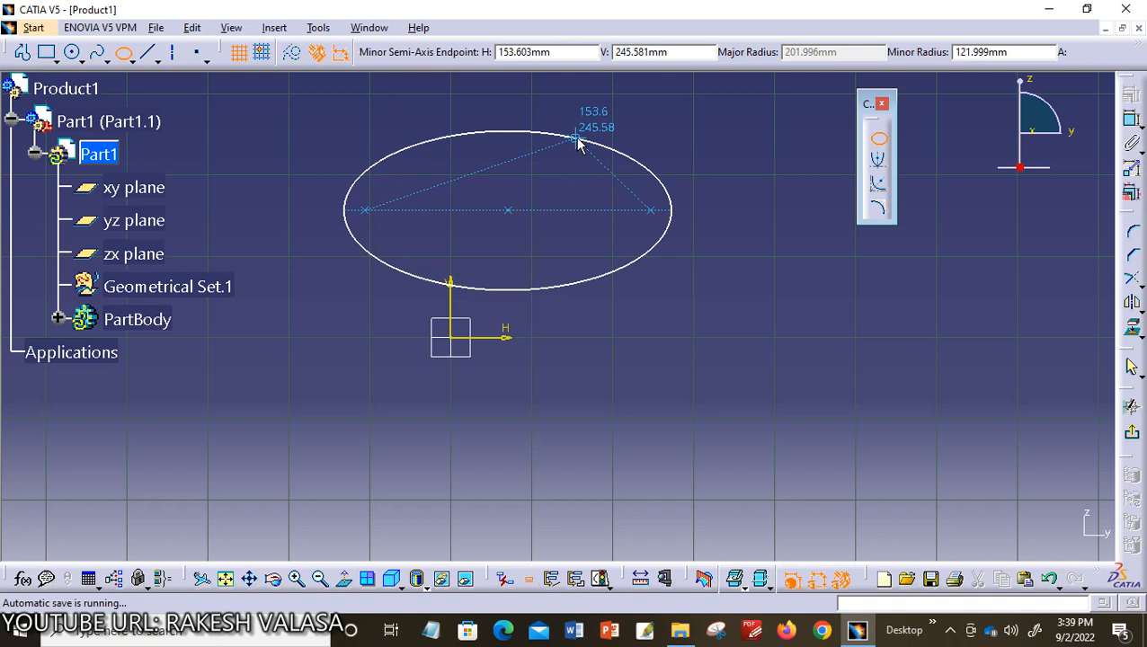
{"action": "left_click", "coordinate": [576, 140]}
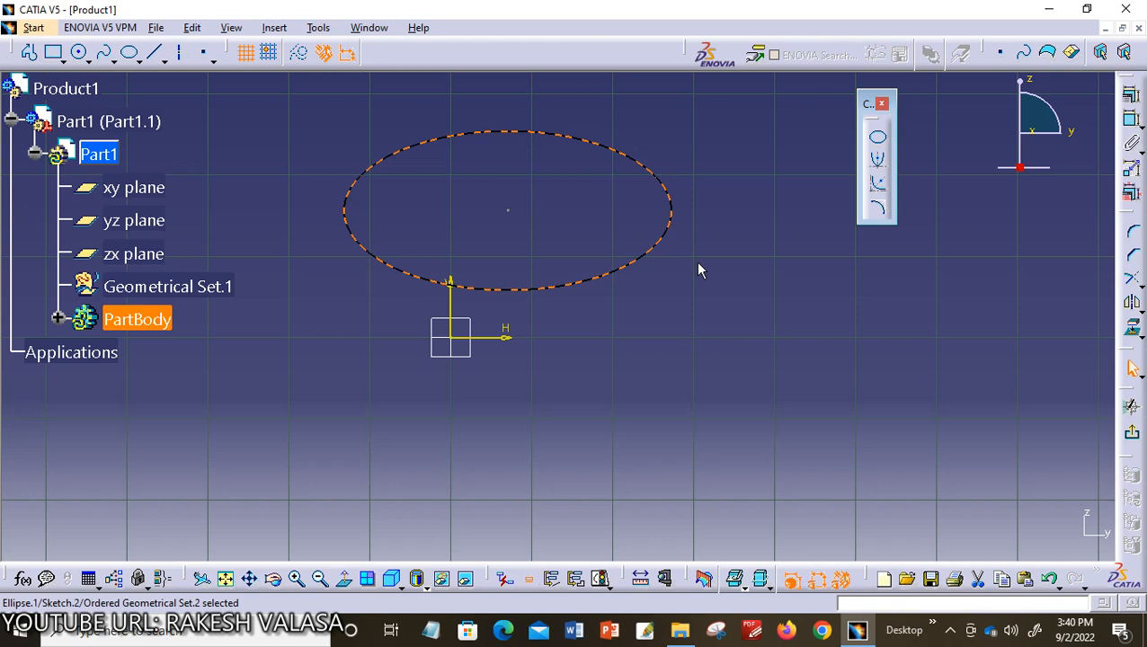
{"action": "left_click", "coordinate": [707, 297]}
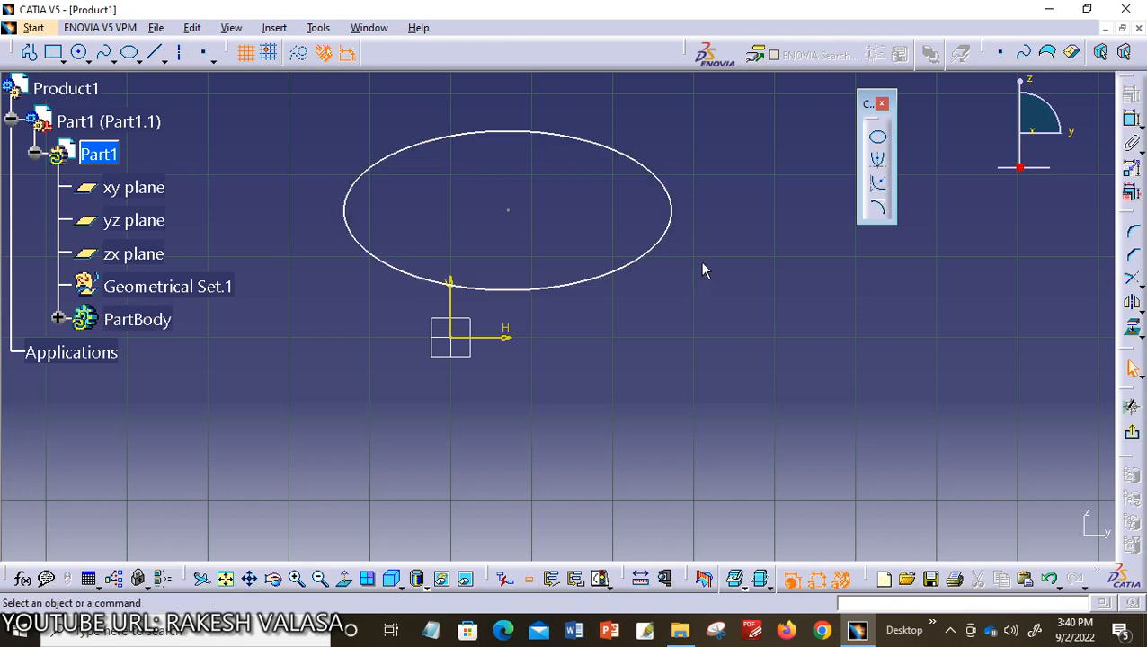
Sketch a Parabola by Focus in the free space beside the ellipse, opening upward with its apex at about H 574 mm, V -53 mm
{"action": "middle_click_drag", "start_coordinate": [704, 269], "coordinate": [627, 239]}
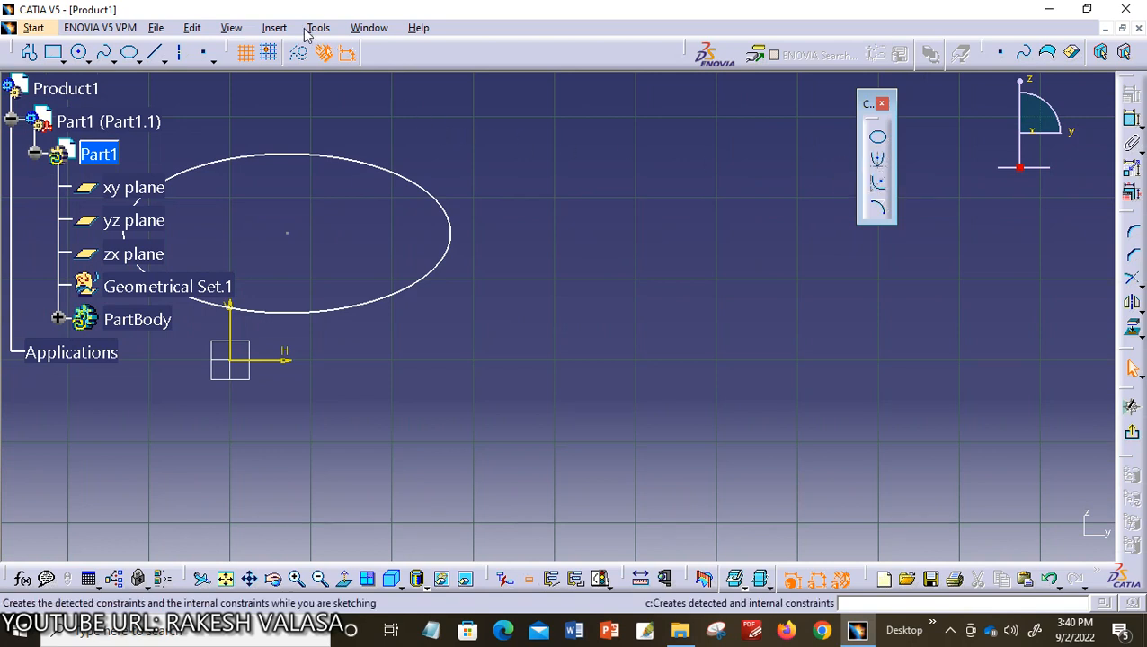
{"action": "left_click", "coordinate": [274, 27]}
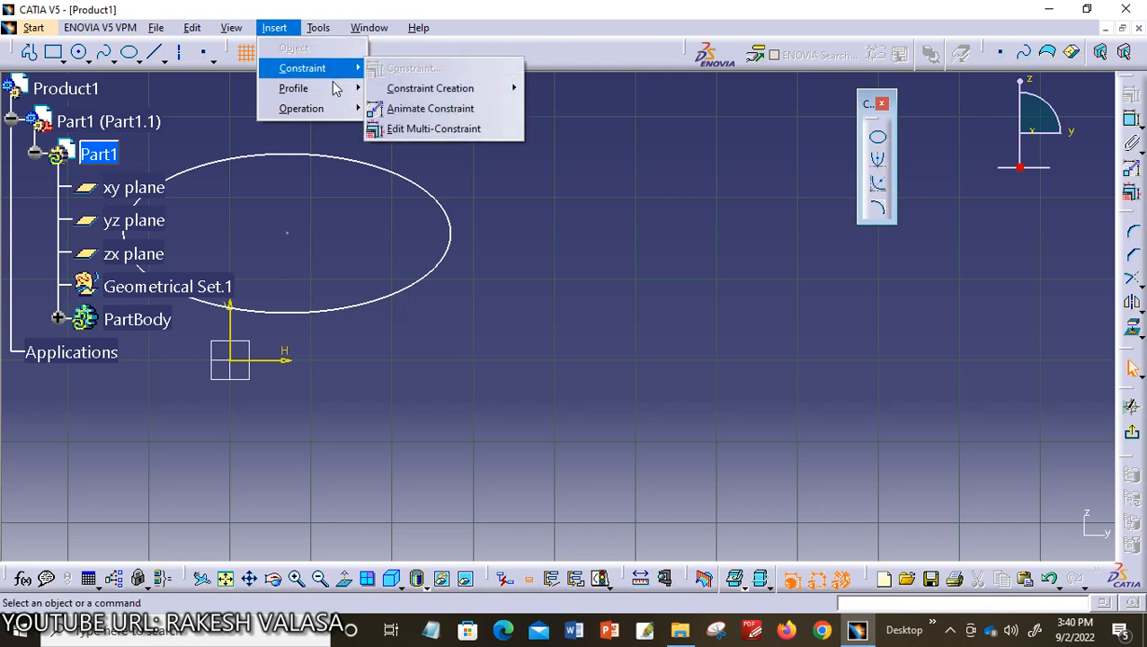
{"action": "mouse_move", "coordinate": [328, 87]}
{"action": "mouse_move", "coordinate": [438, 149]}
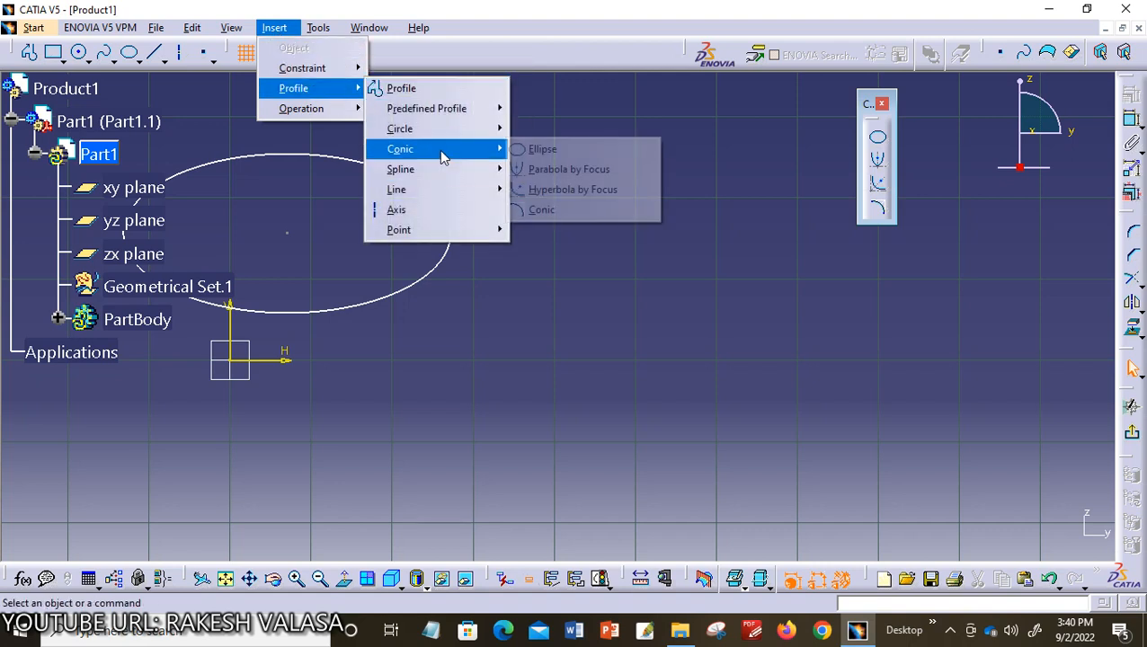
{"action": "left_click", "coordinate": [566, 171]}
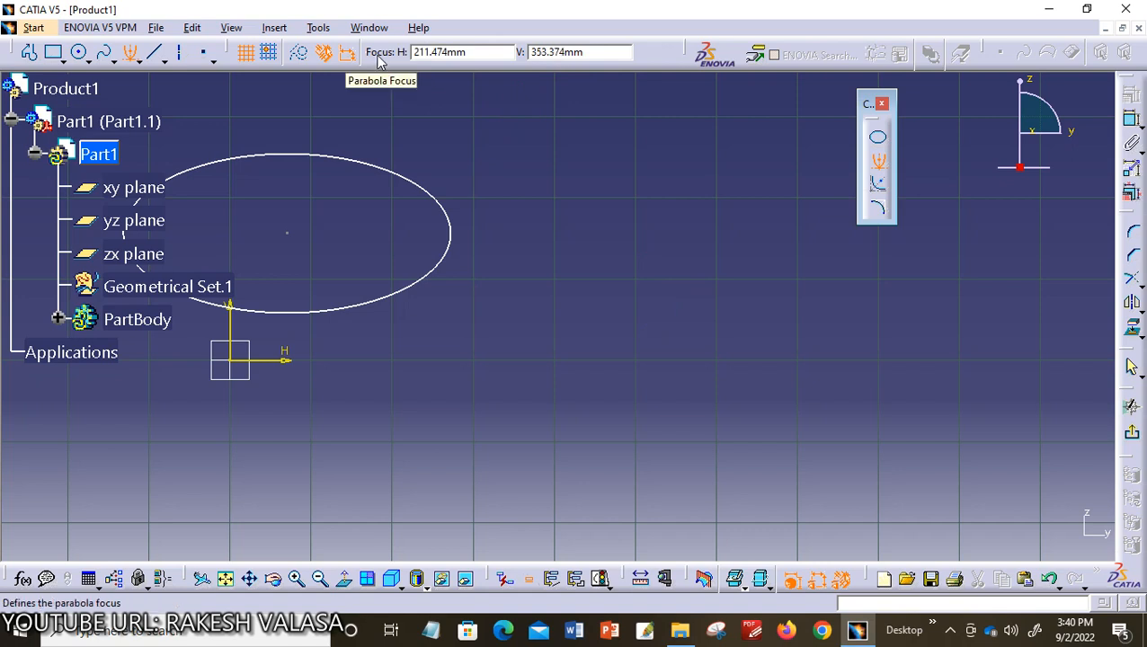
{"action": "left_click", "coordinate": [639, 316]}
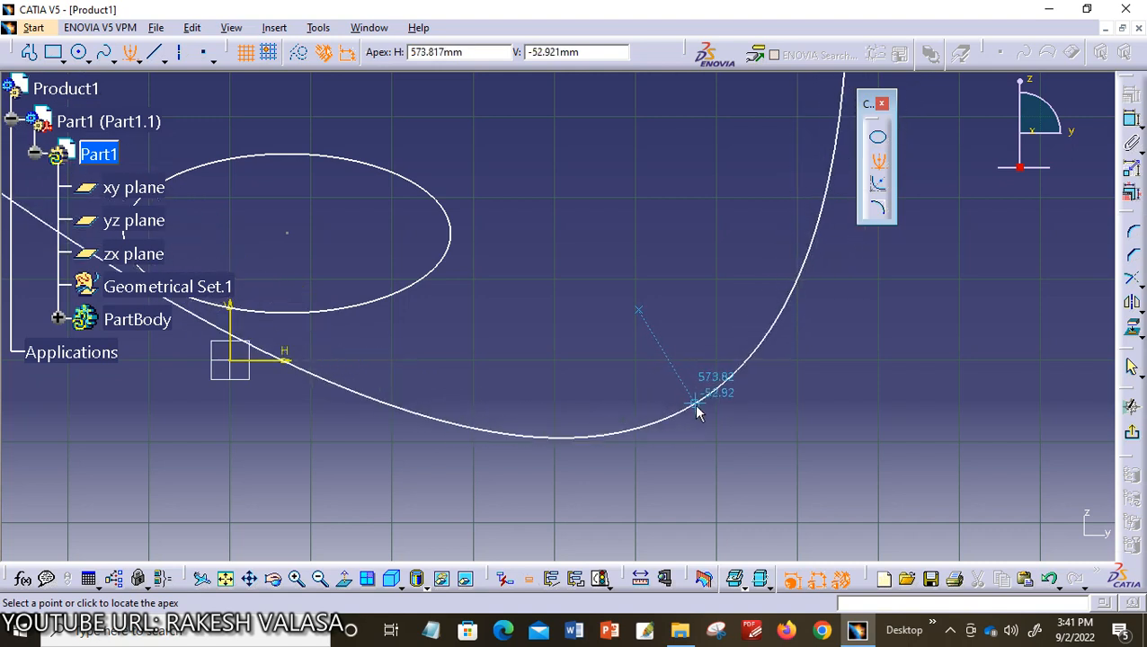
{"action": "left_click", "coordinate": [698, 407]}
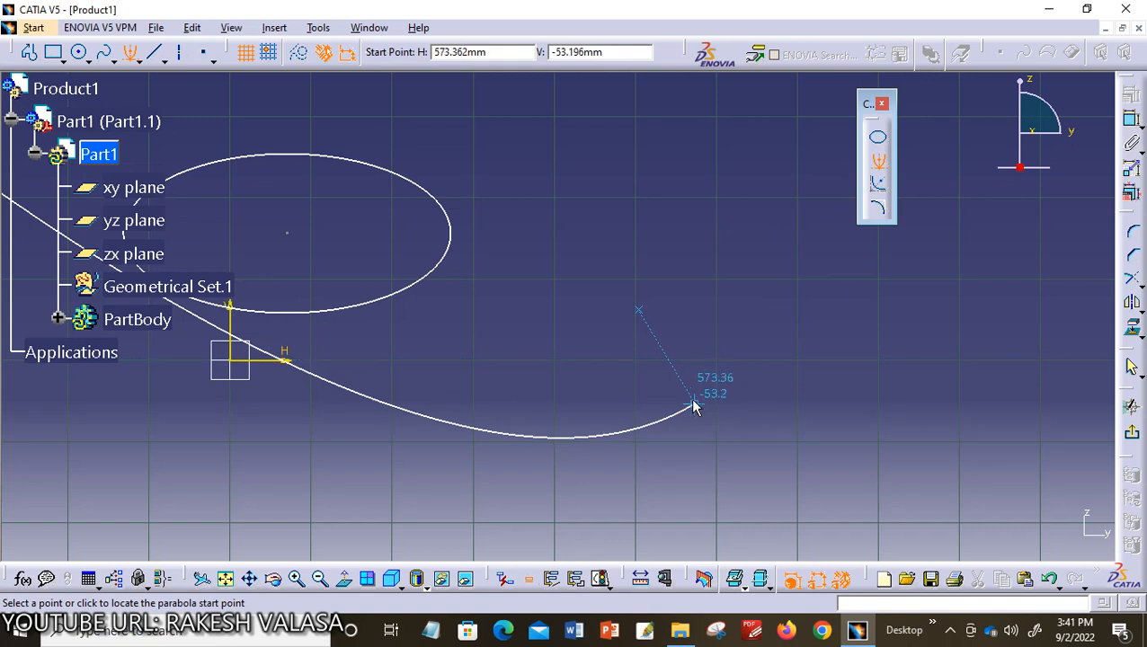
{"action": "left_click", "coordinate": [796, 284]}
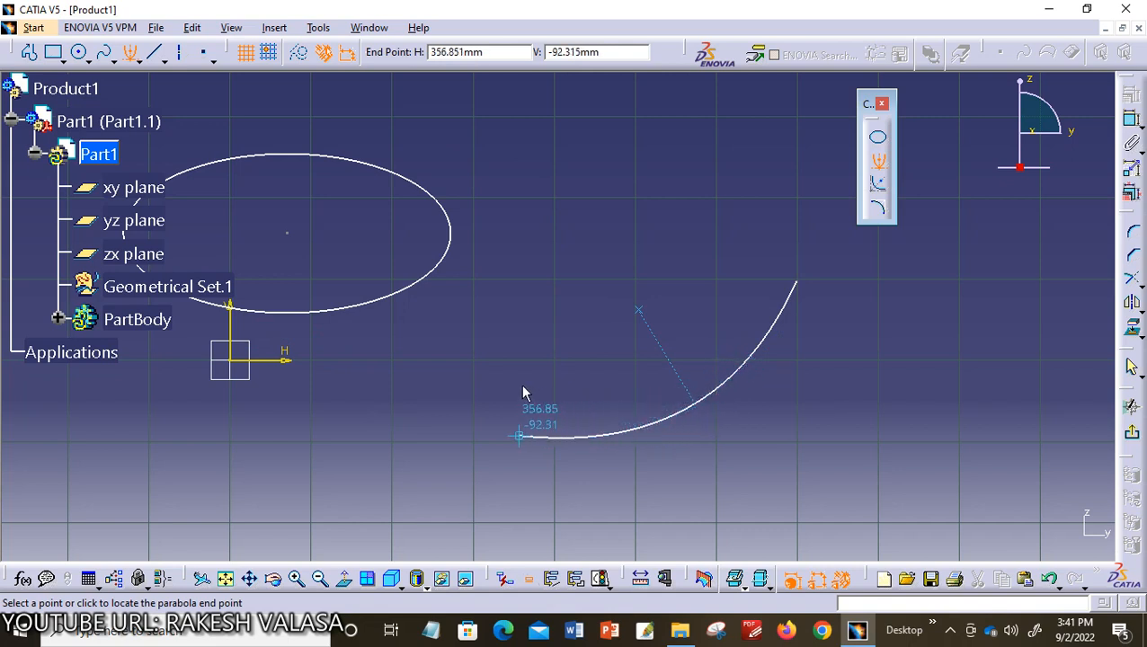
{"action": "left_click", "coordinate": [467, 427]}
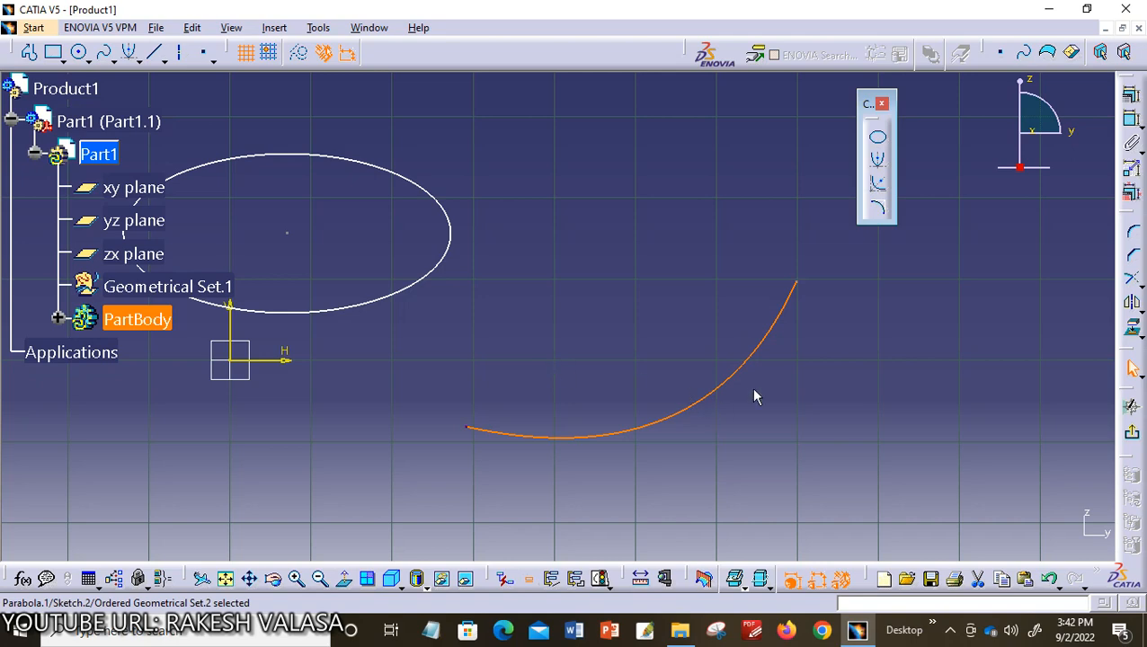
Sketch a Hyperbola by Focus beside the parabola, opening upward with its apex at about H 959 mm, V -23 mm and eccentricity about 1.58
{"action": "middle_click_drag", "start_coordinate": [850, 356], "coordinate": [508, 356]}
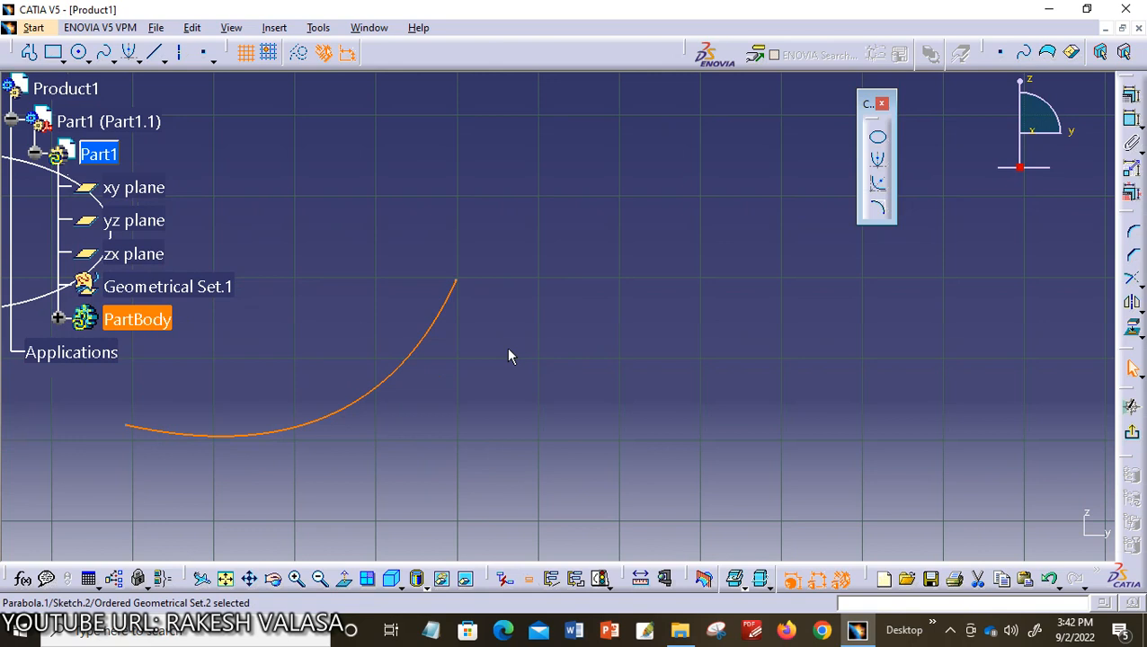
{"action": "left_click", "coordinate": [877, 189]}
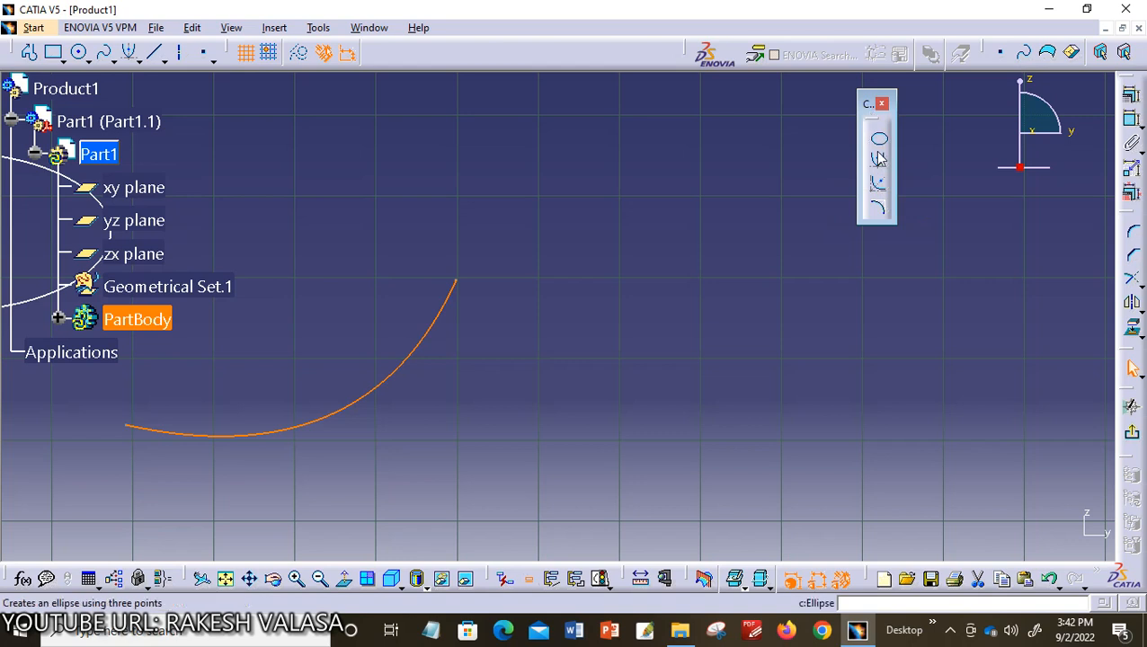
{"action": "left_click", "coordinate": [274, 27]}
{"action": "mouse_move", "coordinate": [327, 94]}
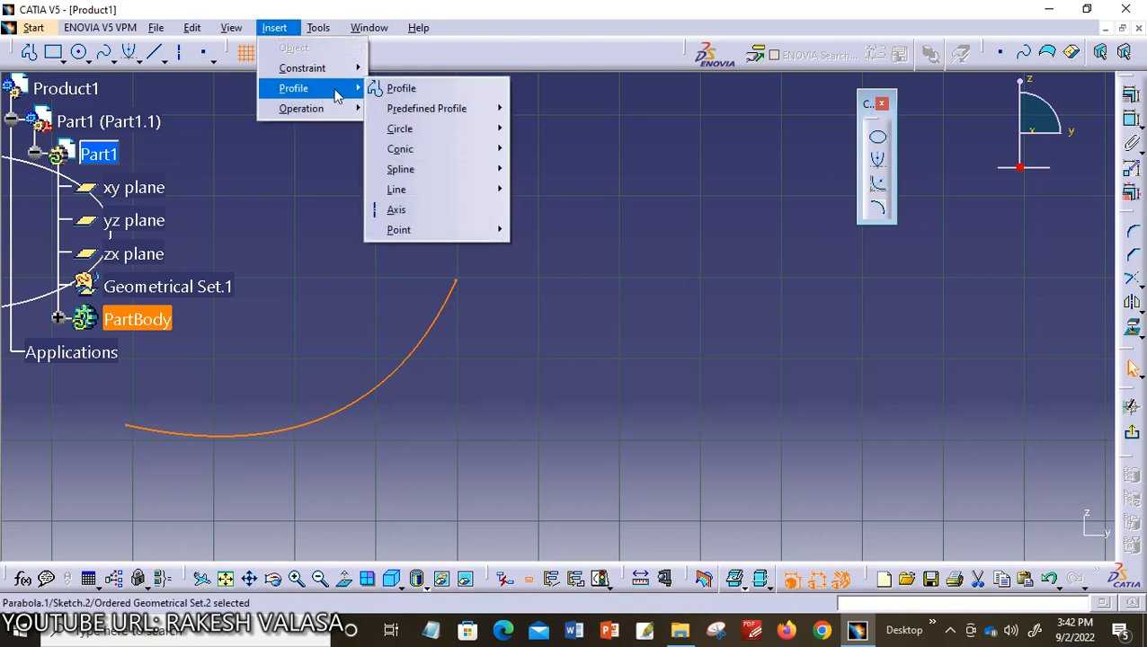
{"action": "mouse_move", "coordinate": [449, 153]}
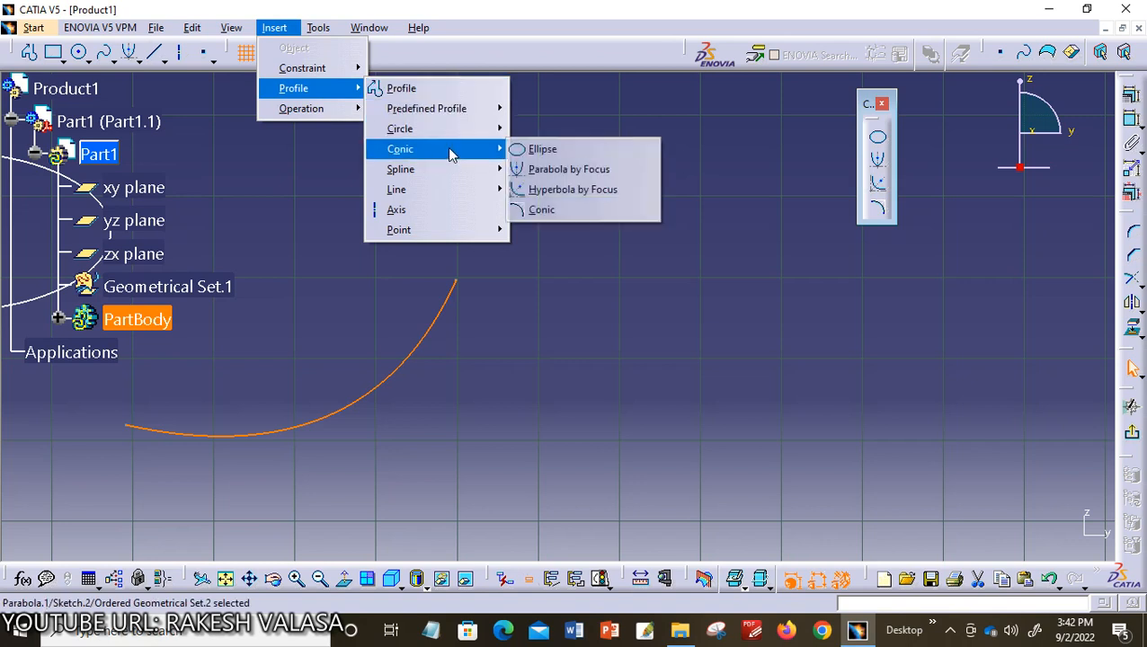
{"action": "left_click", "coordinate": [580, 190]}
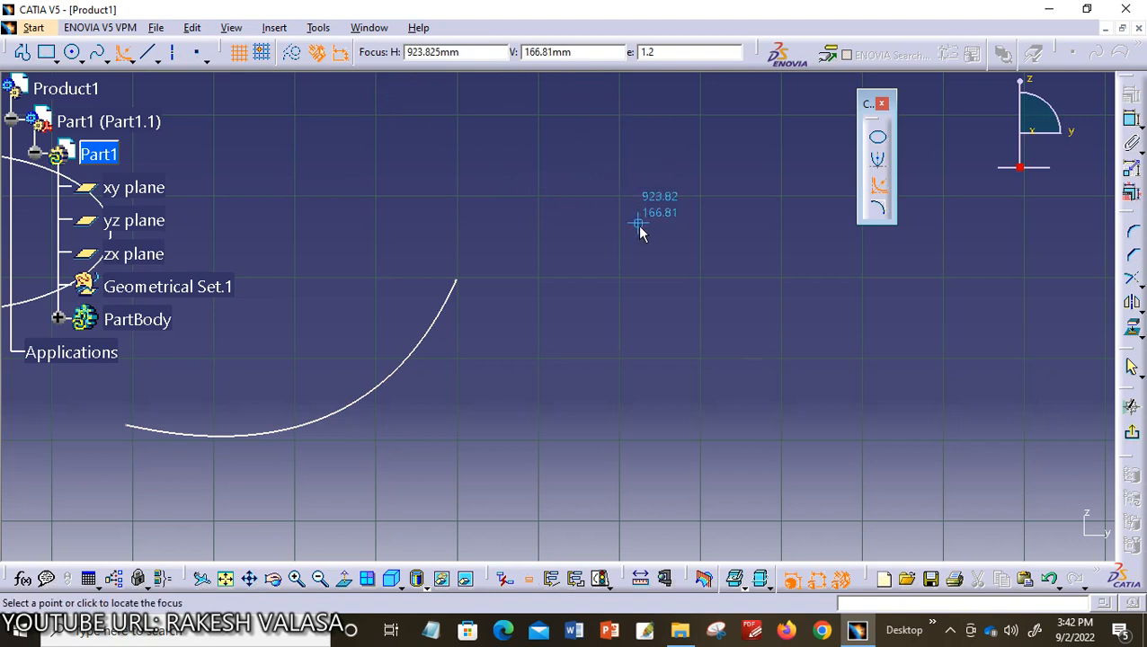
{"action": "left_click", "coordinate": [653, 321]}
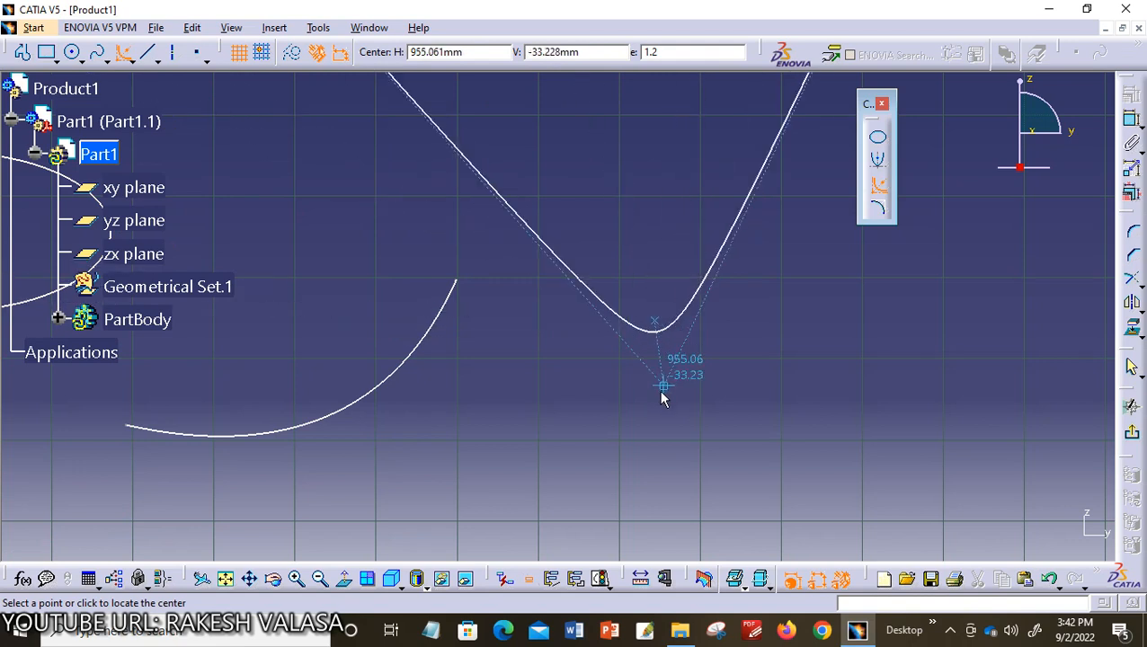
{"action": "left_click", "coordinate": [687, 477]}
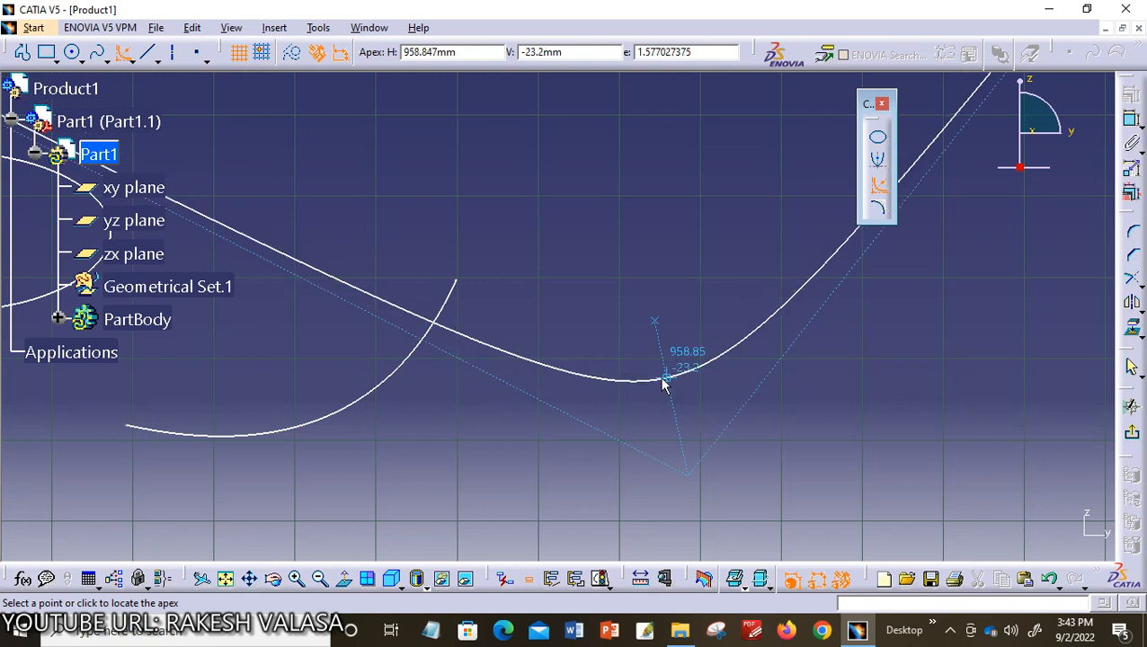
{"action": "left_click", "coordinate": [665, 378]}
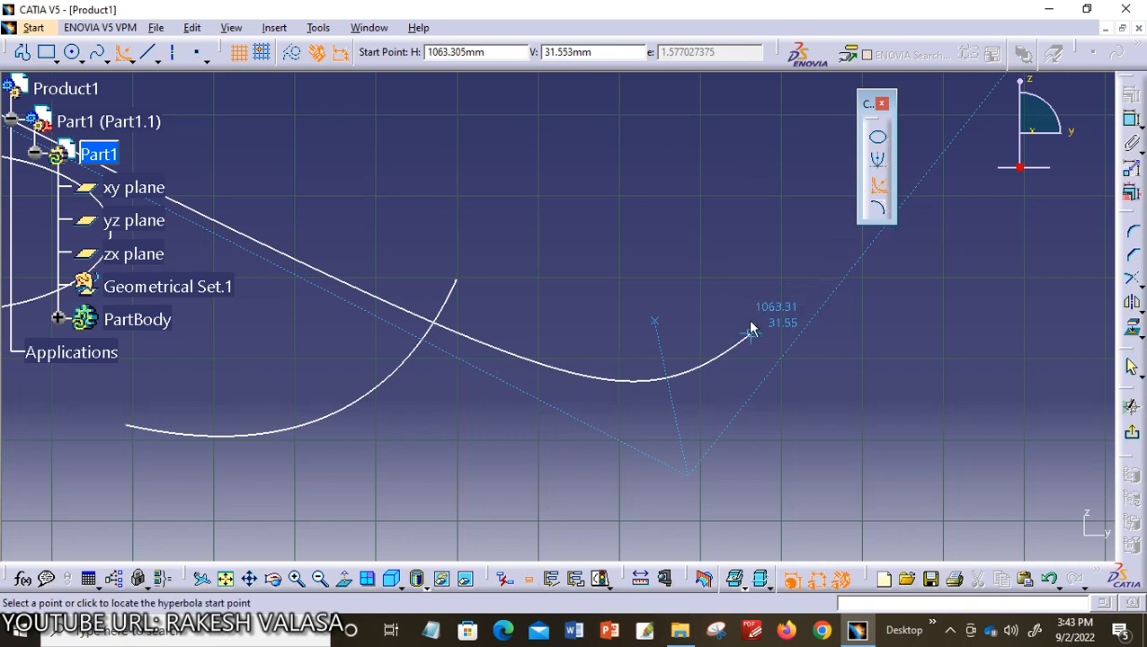
{"action": "left_click", "coordinate": [791, 259]}
{"action": "left_click", "coordinate": [490, 346]}
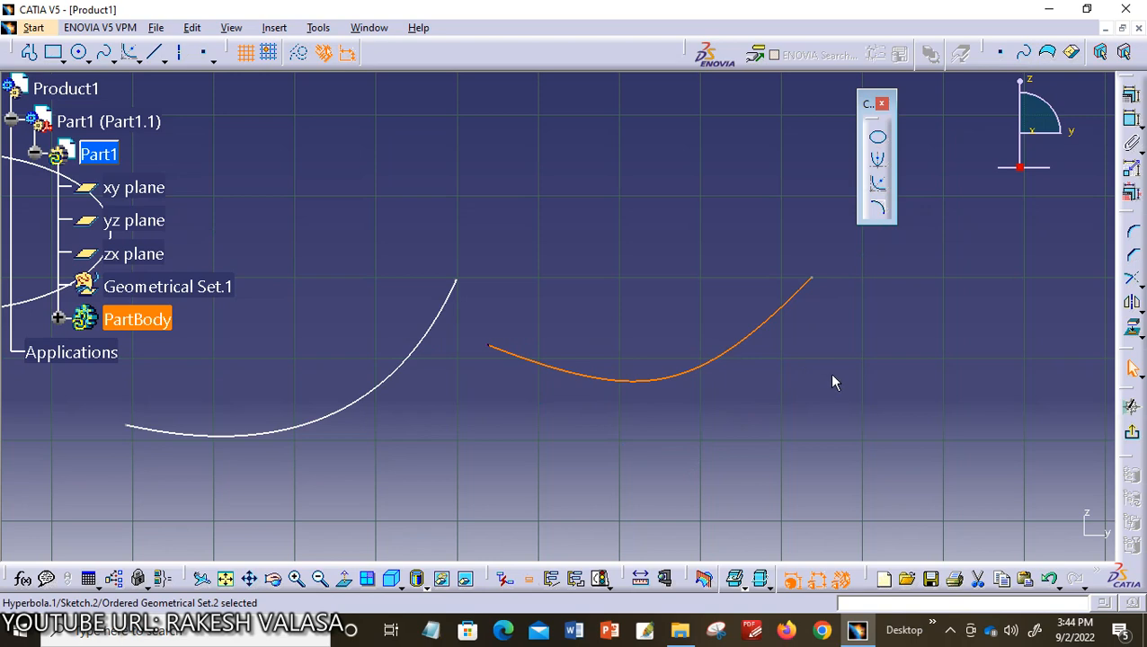
{"action": "mouse_move", "coordinate": [833, 378]}
{"action": "middle_mouse_down"}
{"action": "mouse_move", "coordinate": [640, 399]}
{"action": "mouse_move", "coordinate": [453, 399]}
{"action": "mouse_move", "coordinate": [456, 409]}
{"action": "middle_mouse_up"}
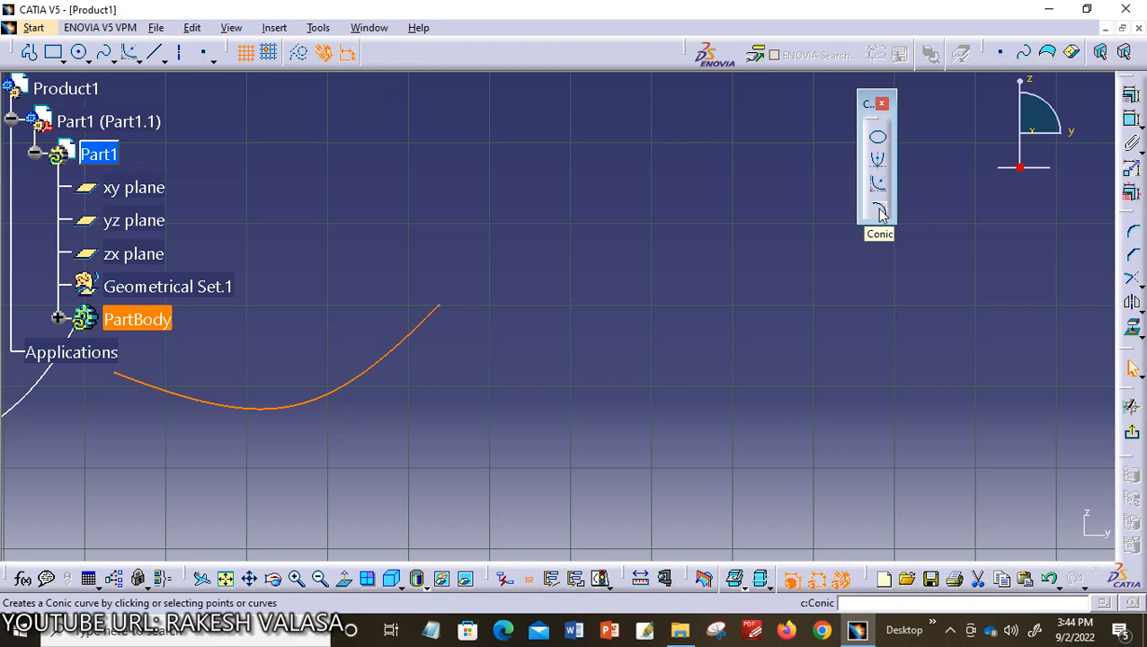
{"action": "left_click", "coordinate": [336, 105]}
{"action": "left_click", "coordinate": [274, 28]}
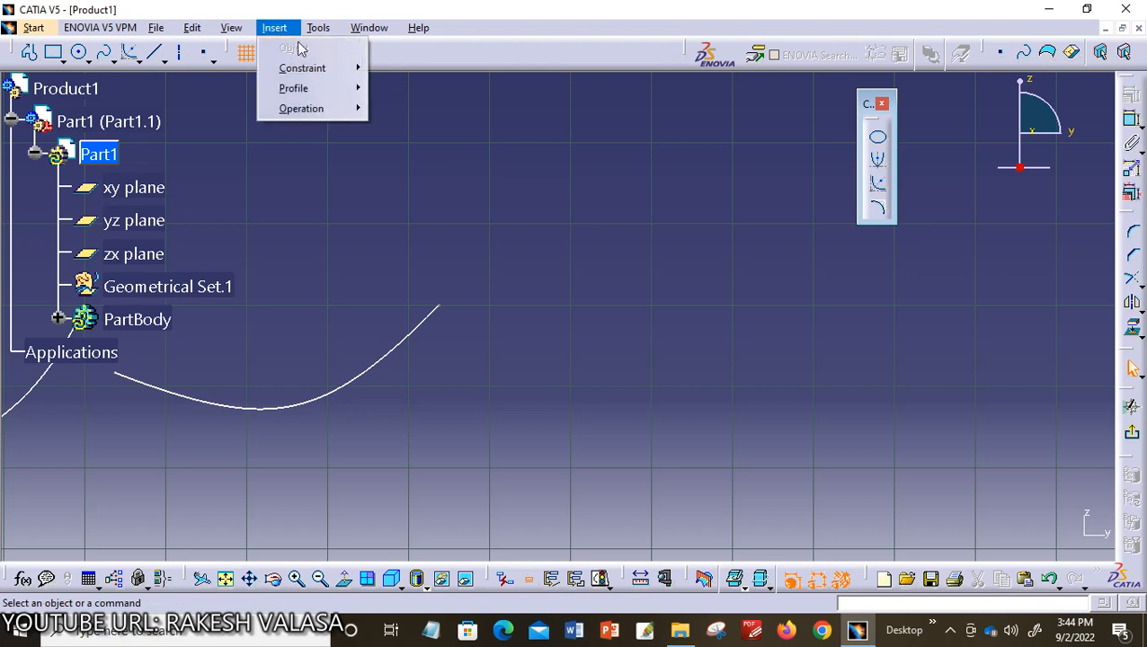
{"action": "mouse_move", "coordinate": [341, 89]}
{"action": "mouse_move", "coordinate": [432, 156]}
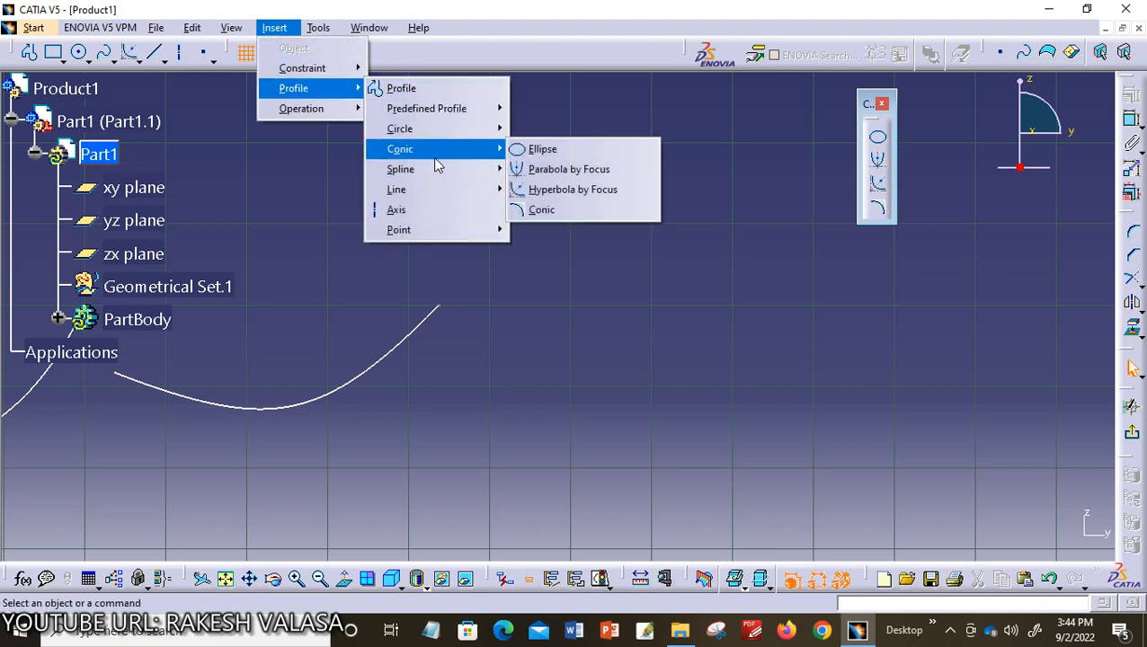
{"action": "left_click", "coordinate": [559, 215]}
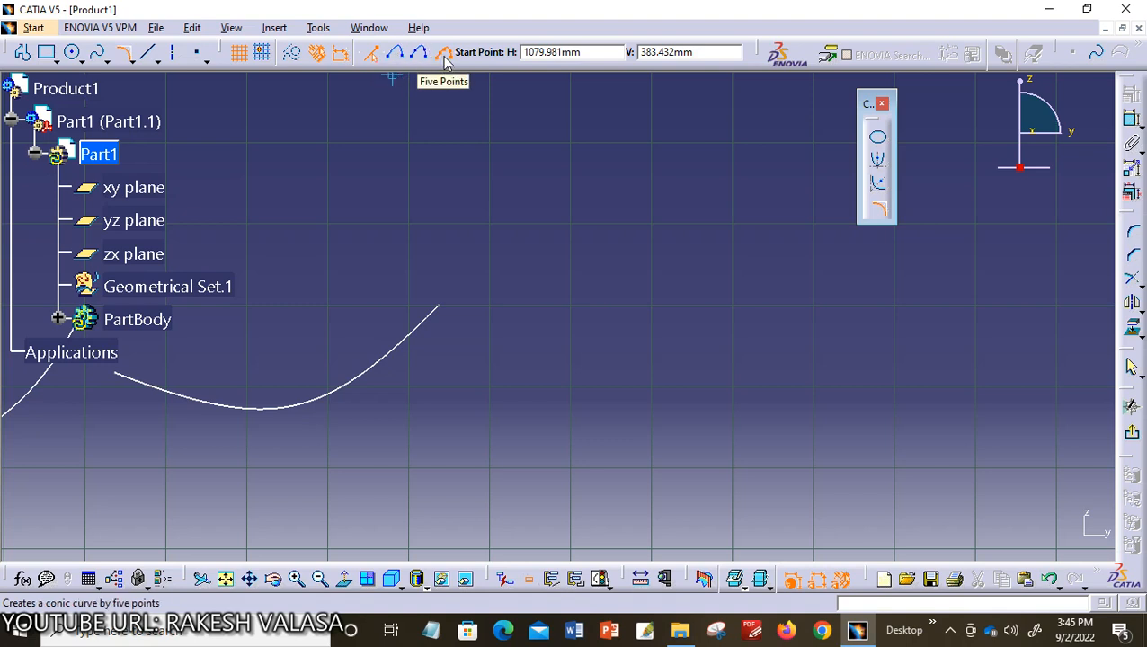
{"action": "left_click", "coordinate": [370, 57]}
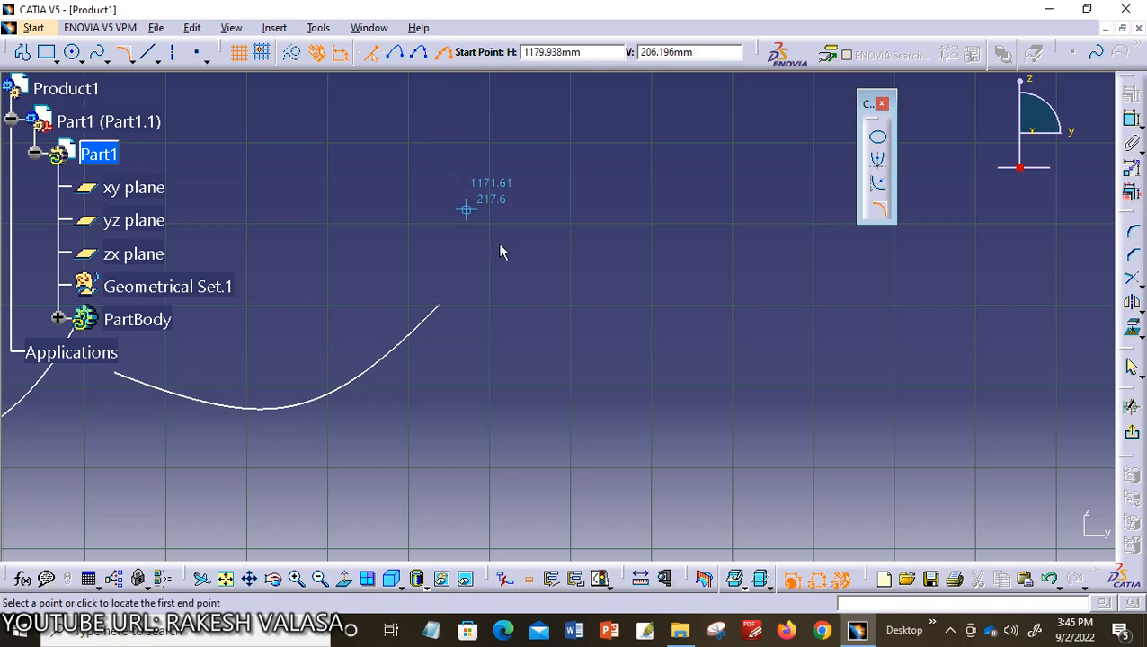
{"action": "left_click", "coordinate": [575, 372]}
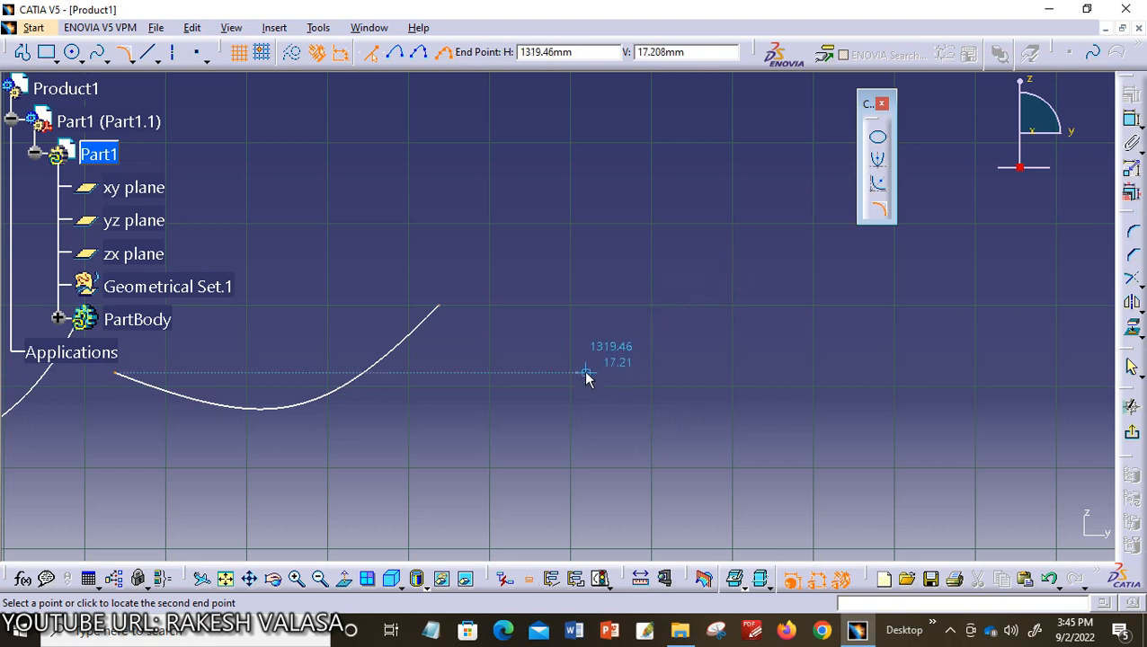
{"action": "left_click", "coordinate": [714, 257]}
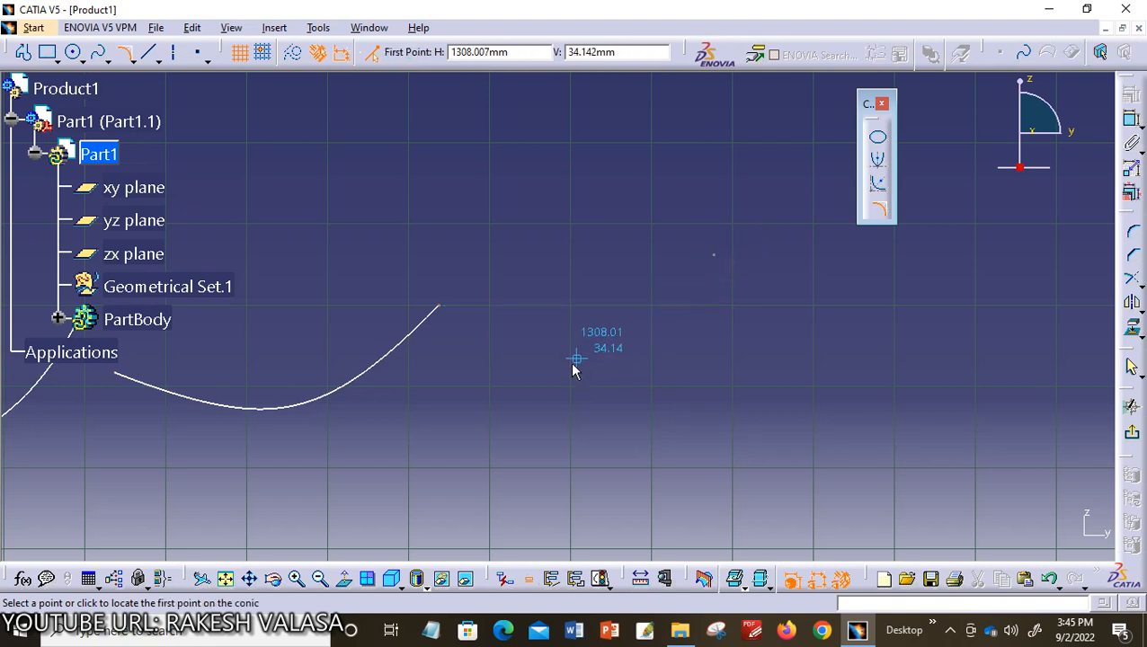
{"action": "left_click", "coordinate": [567, 373]}
{"action": "left_click", "coordinate": [720, 223]}
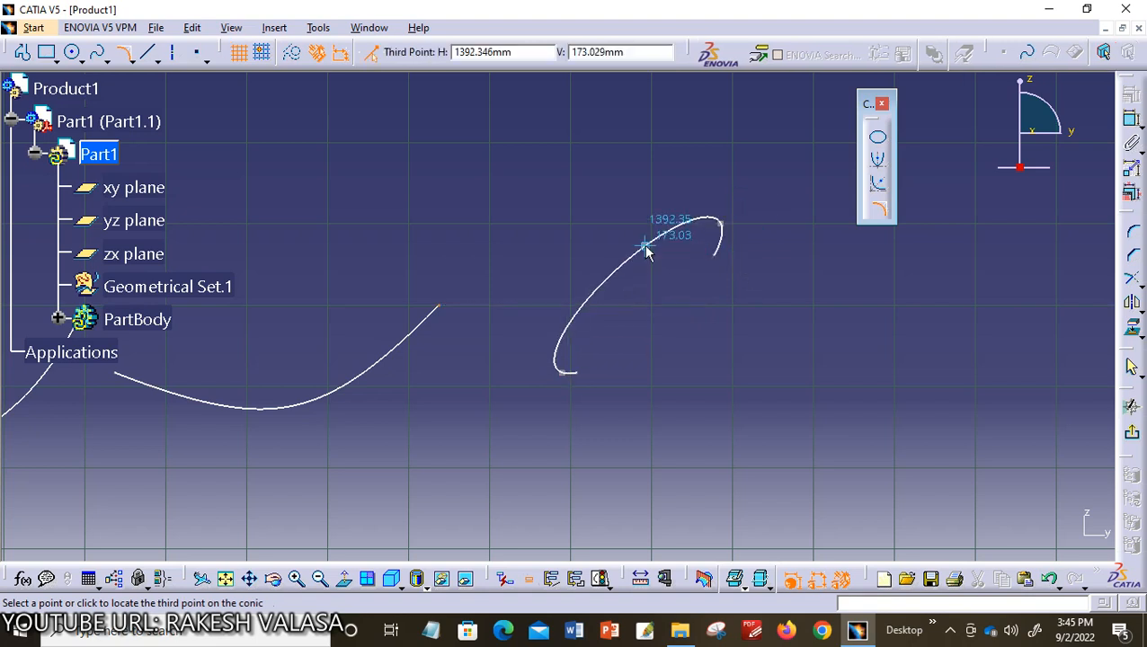
{"action": "key", "text": "Escape"}
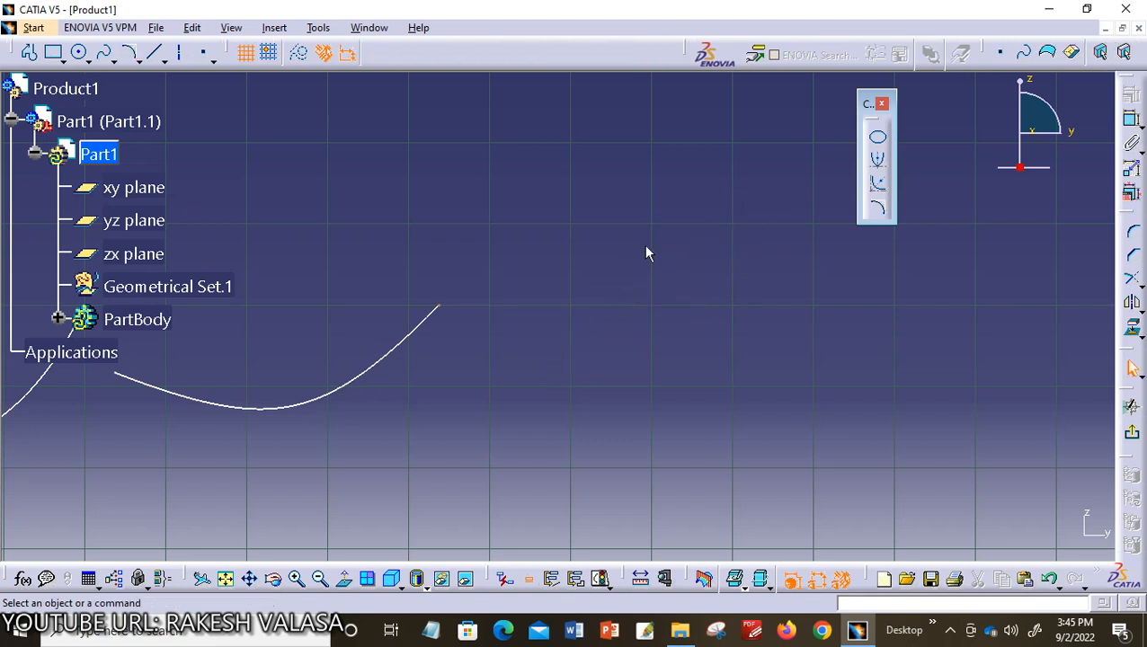
{"action": "left_click", "coordinate": [133, 56]}
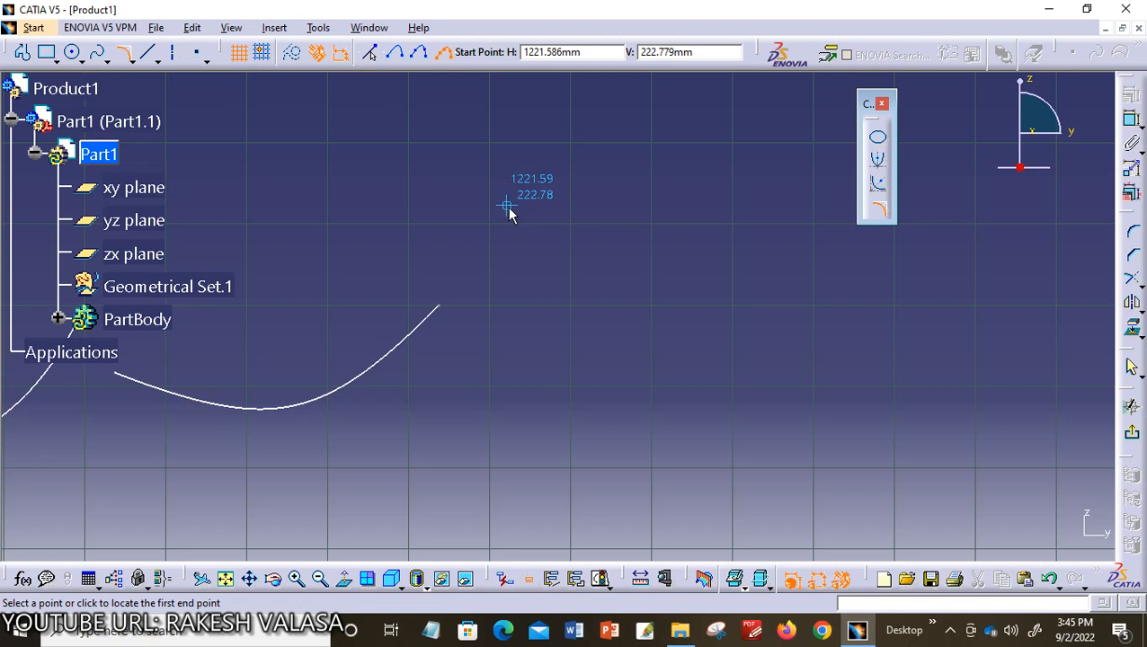
{"action": "left_click", "coordinate": [548, 363]}
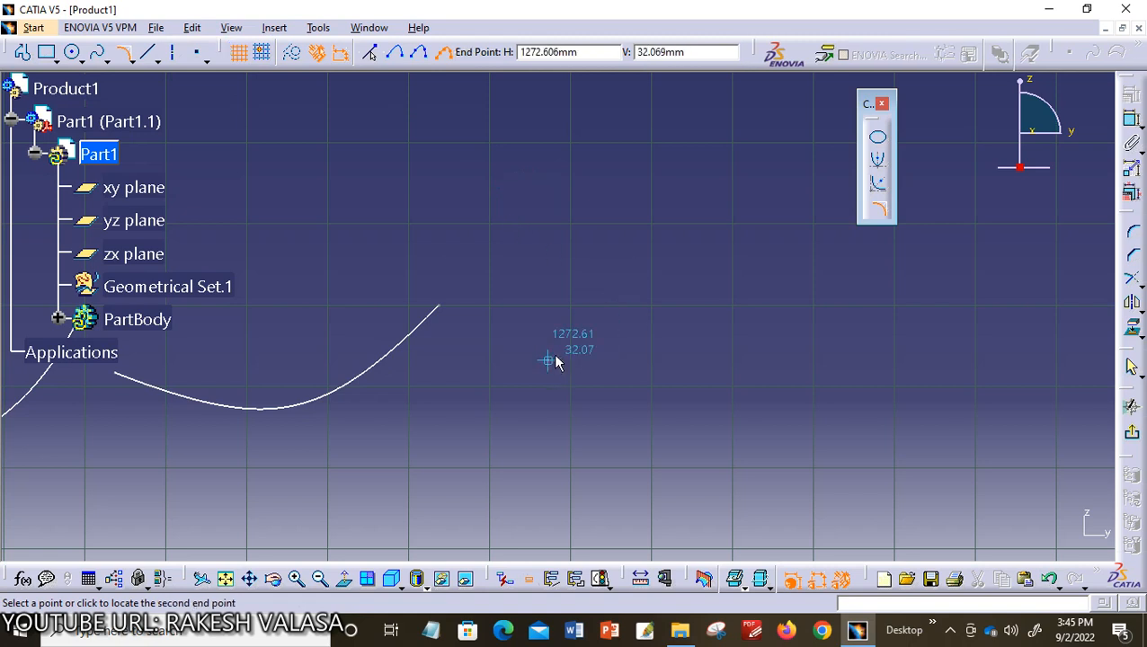
{"action": "left_click", "coordinate": [706, 256]}
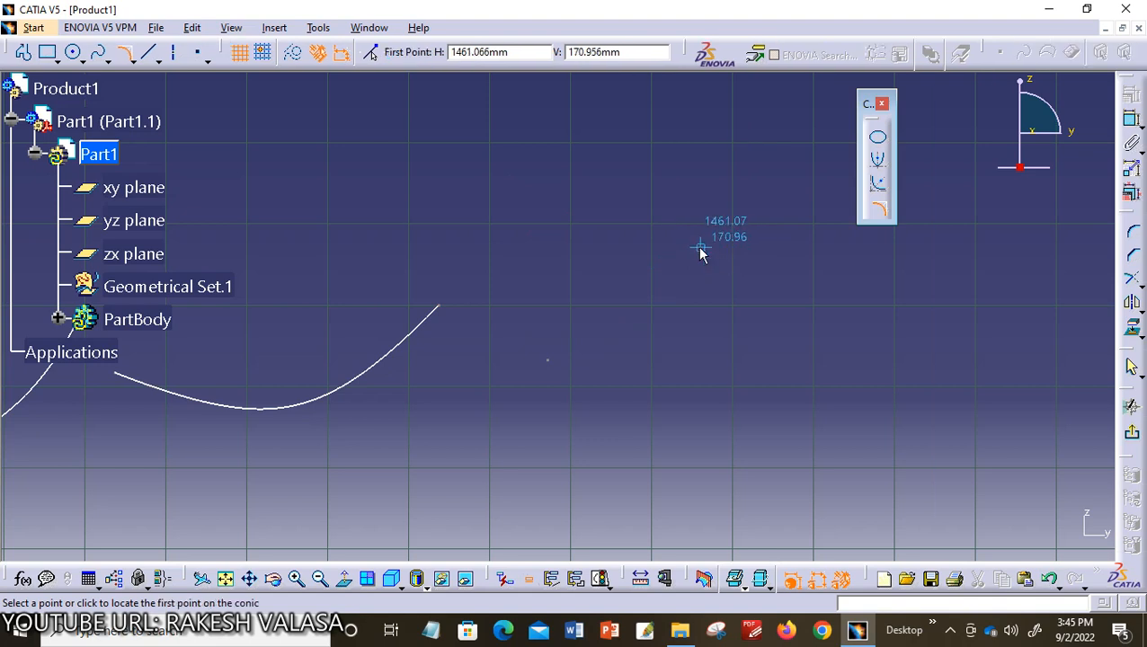
{"action": "left_click", "coordinate": [741, 373]}
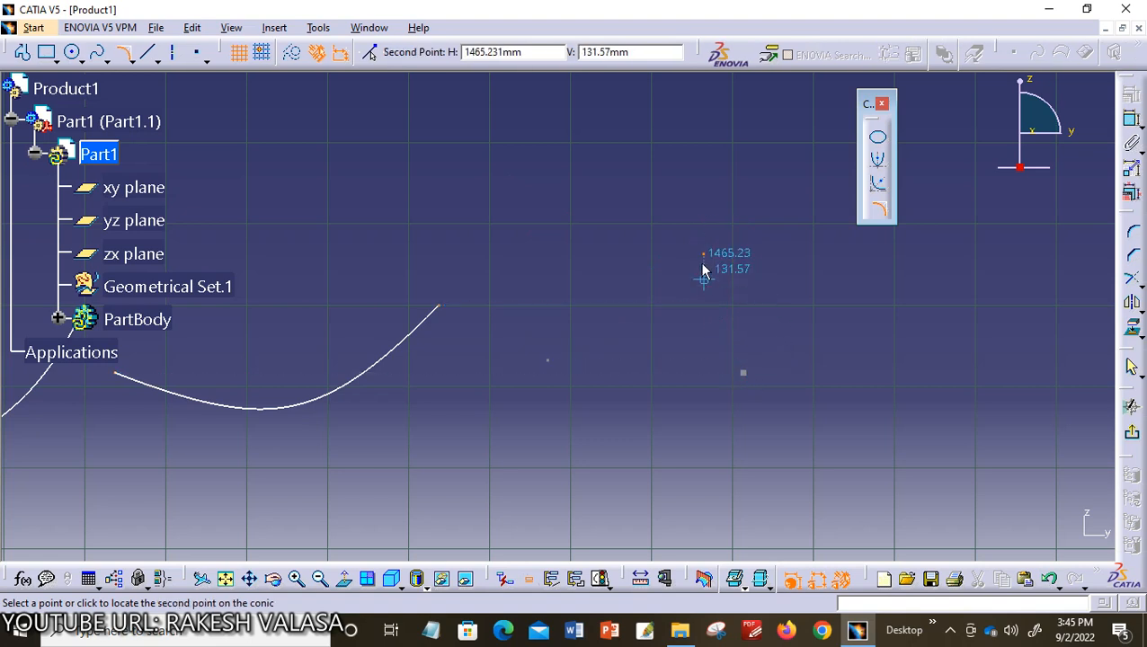
{"action": "left_click", "coordinate": [656, 224]}
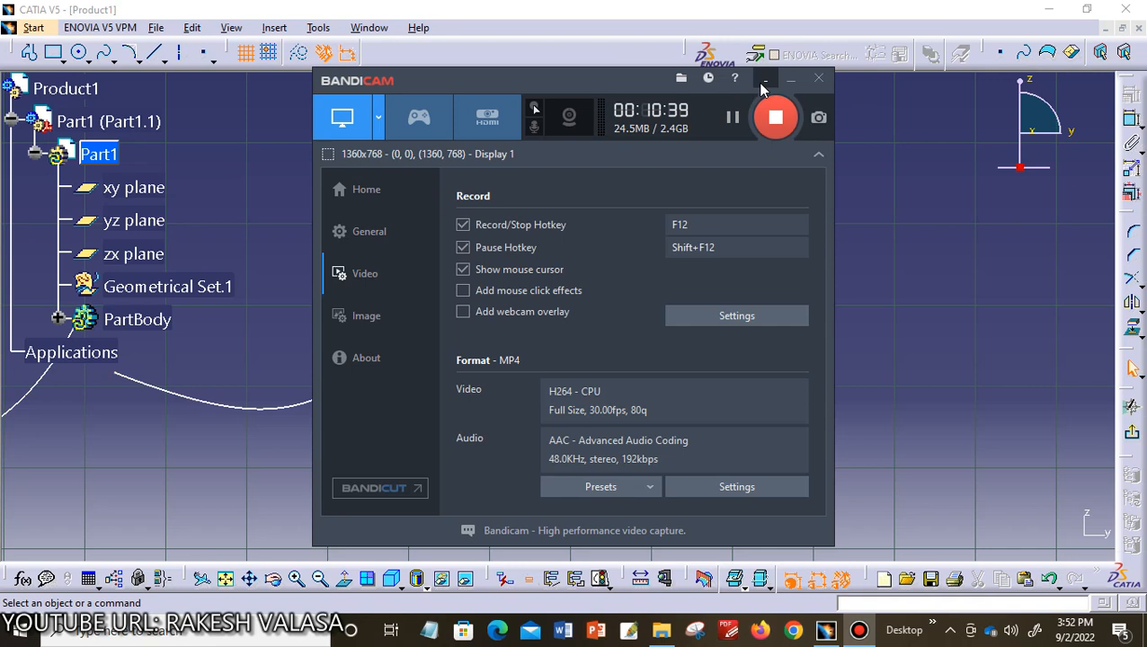
{"action": "left_click", "coordinate": [762, 80]}
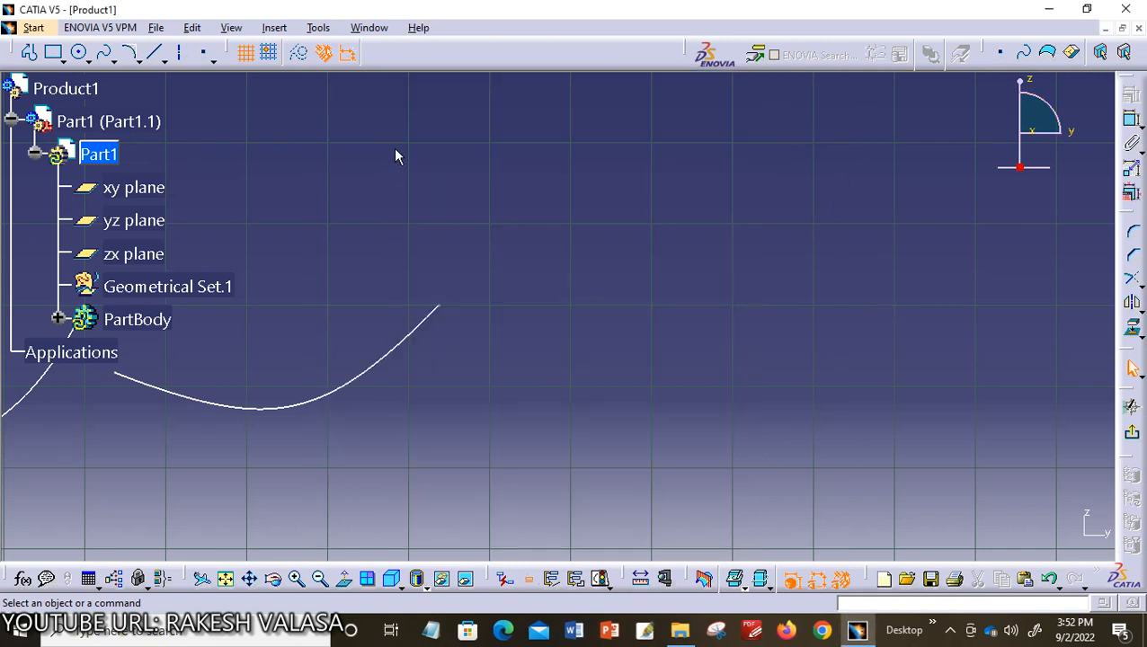
Sketch a five-point conic arching upward beside the hyperbola, without Nearest End Point, ending at about H 1509 mm, V -12 mm, third point about H 1324 mm, V 67 mm
{"action": "left_click", "coordinate": [132, 55]}
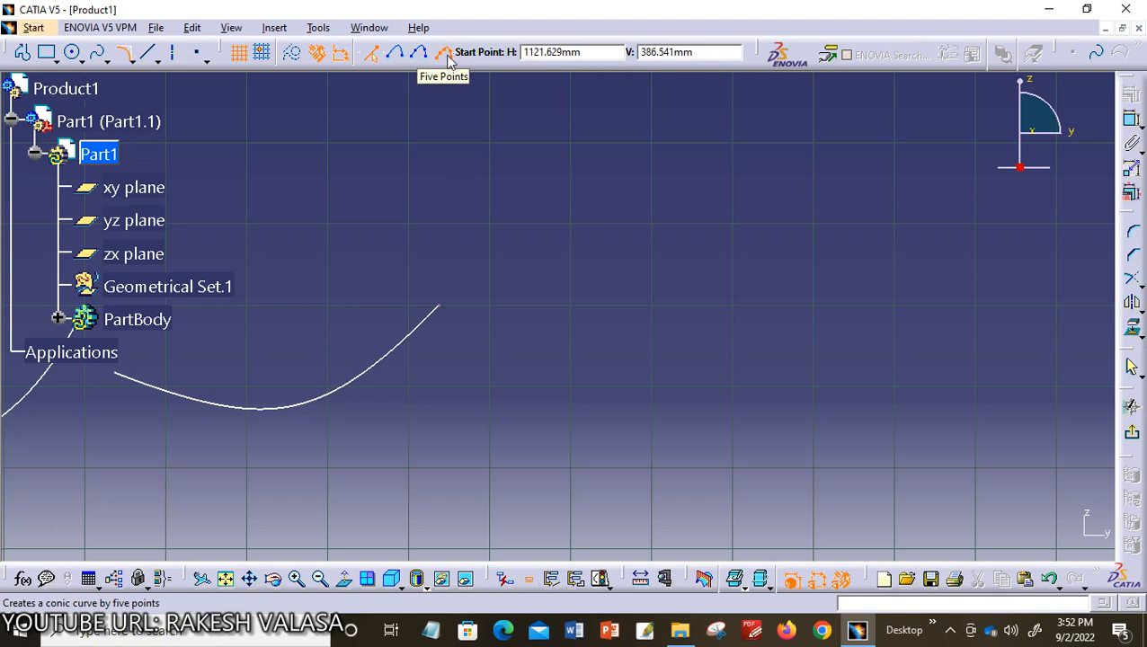
{"action": "left_click", "coordinate": [376, 58]}
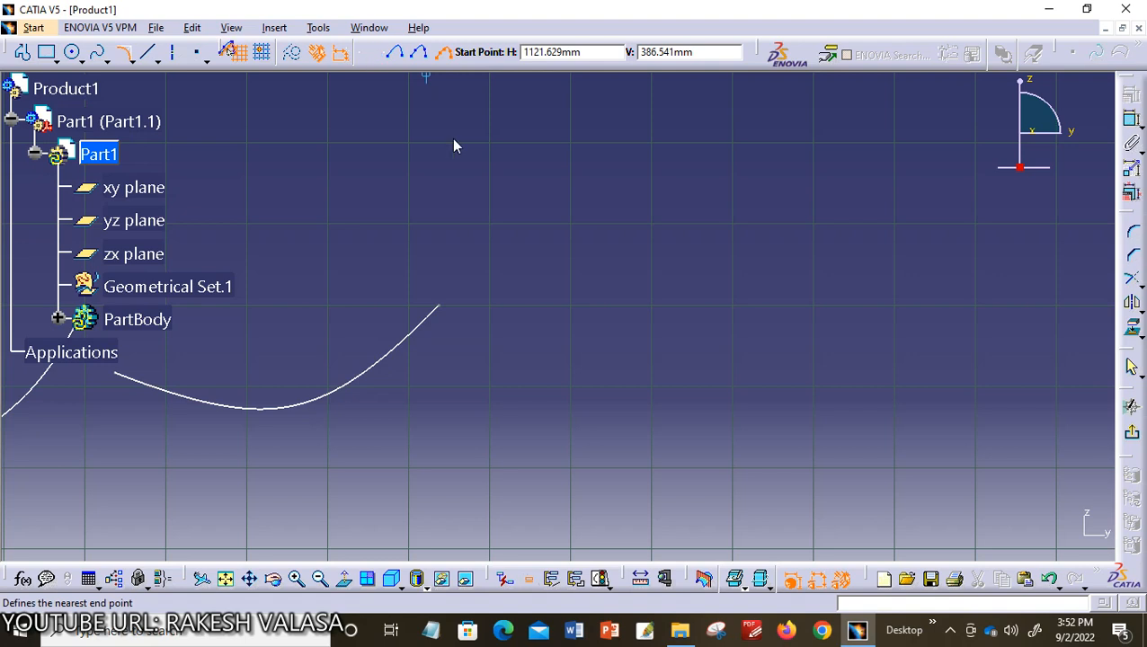
{"action": "left_click", "coordinate": [549, 373]}
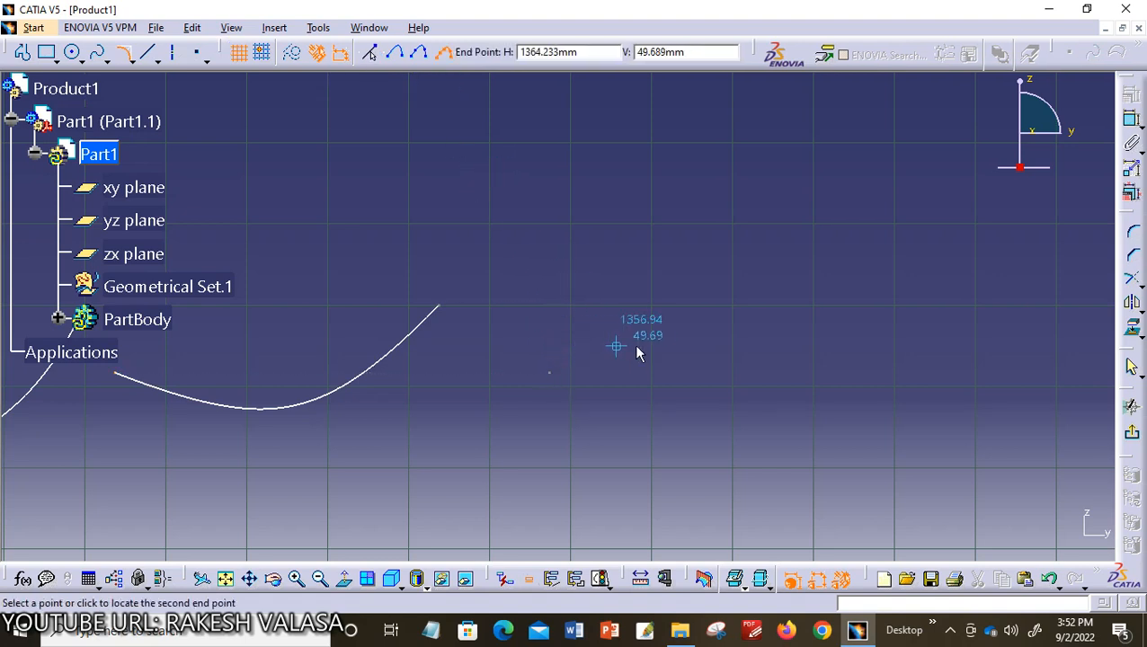
{"action": "left_click", "coordinate": [738, 396]}
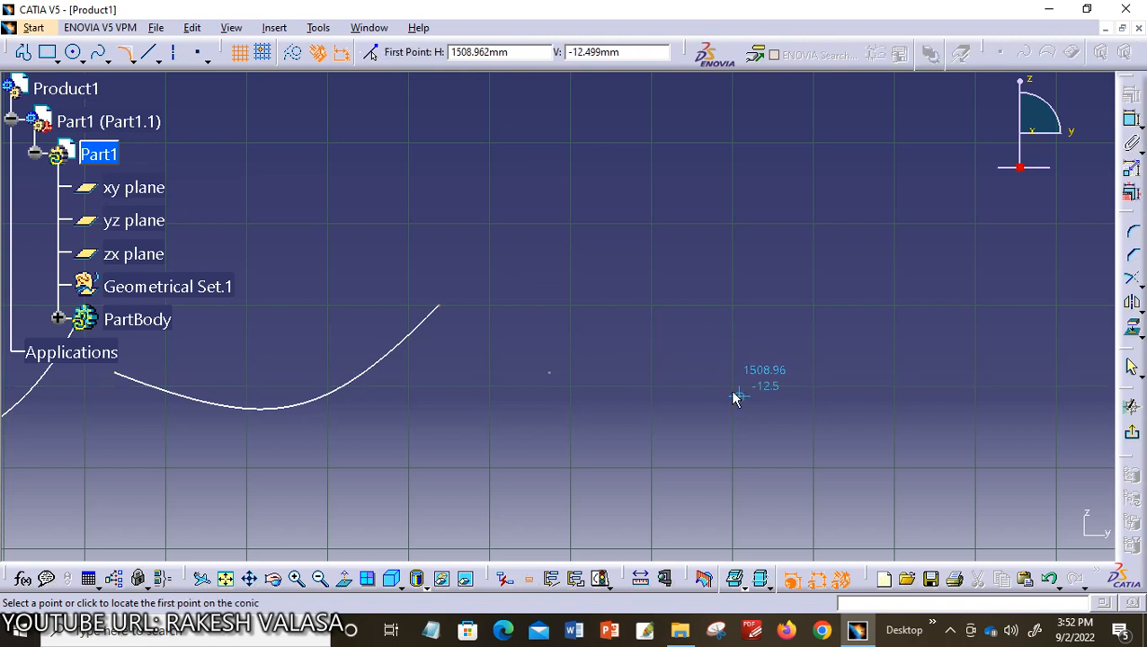
{"action": "left_click", "coordinate": [715, 347]}
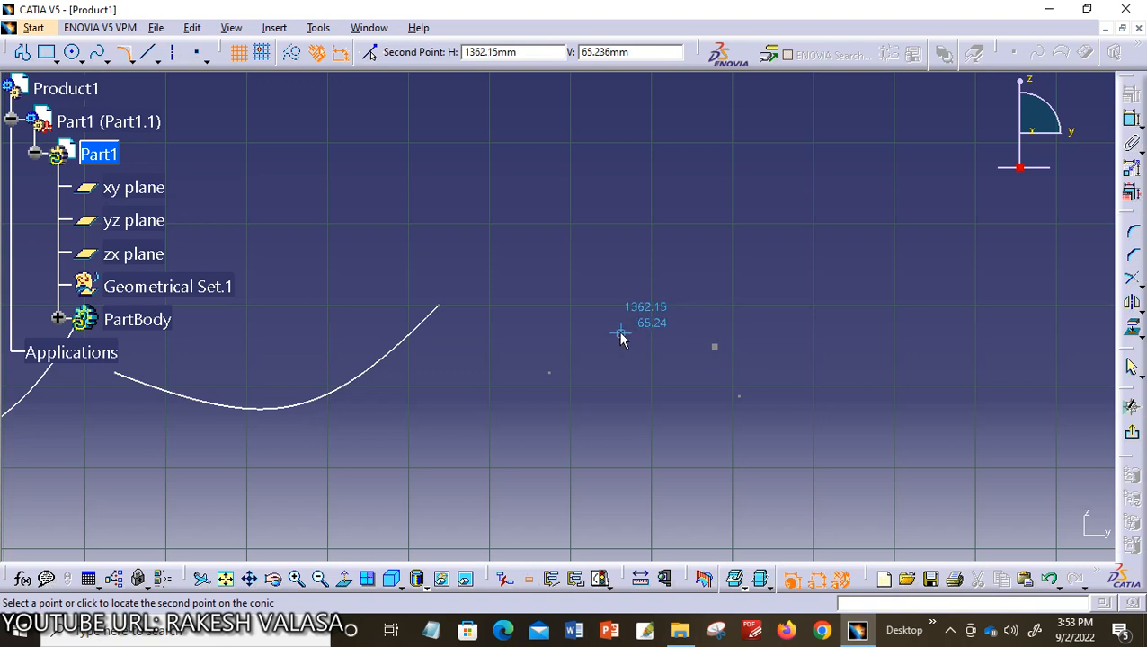
{"action": "left_click", "coordinate": [620, 326]}
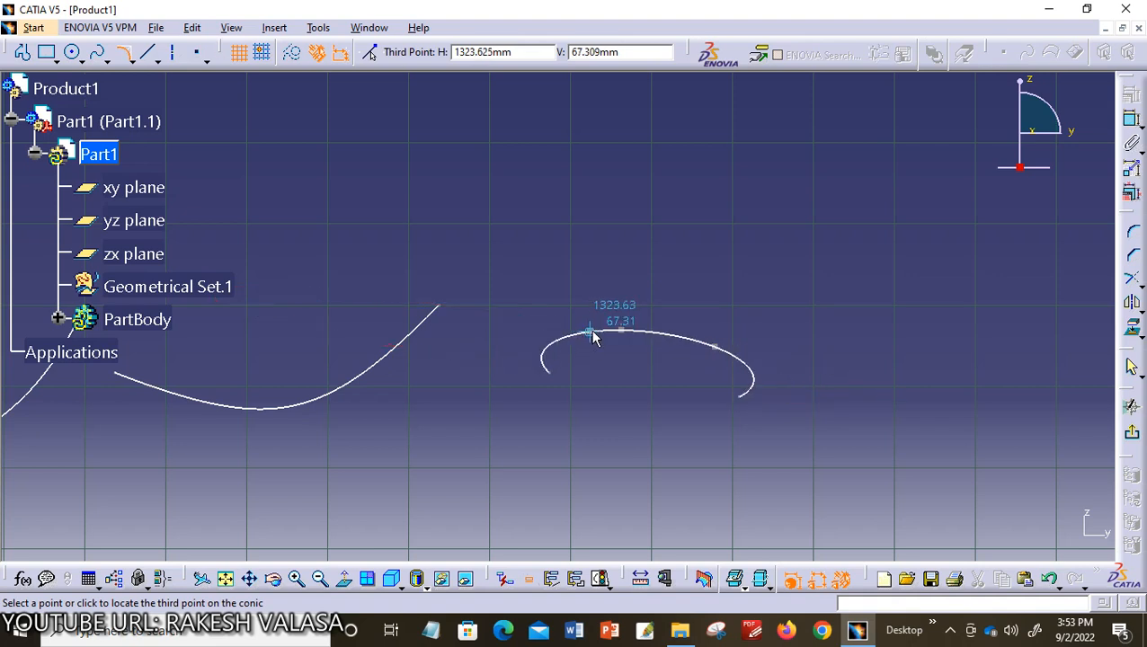
{"action": "left_click", "coordinate": [590, 332]}
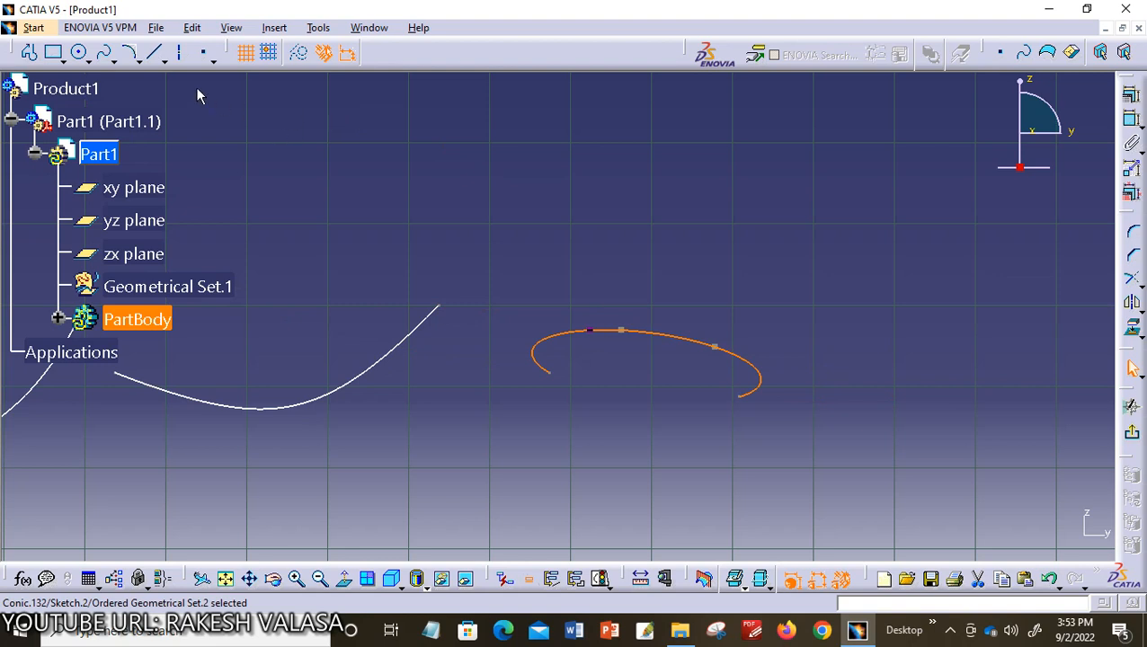
Sketch a two-point conic with end tangents above the five-point conic, start tangent about 26.9°, passing through about H 1468 mm, V 233 mm, parameter about 0.575
{"action": "left_click", "coordinate": [131, 52]}
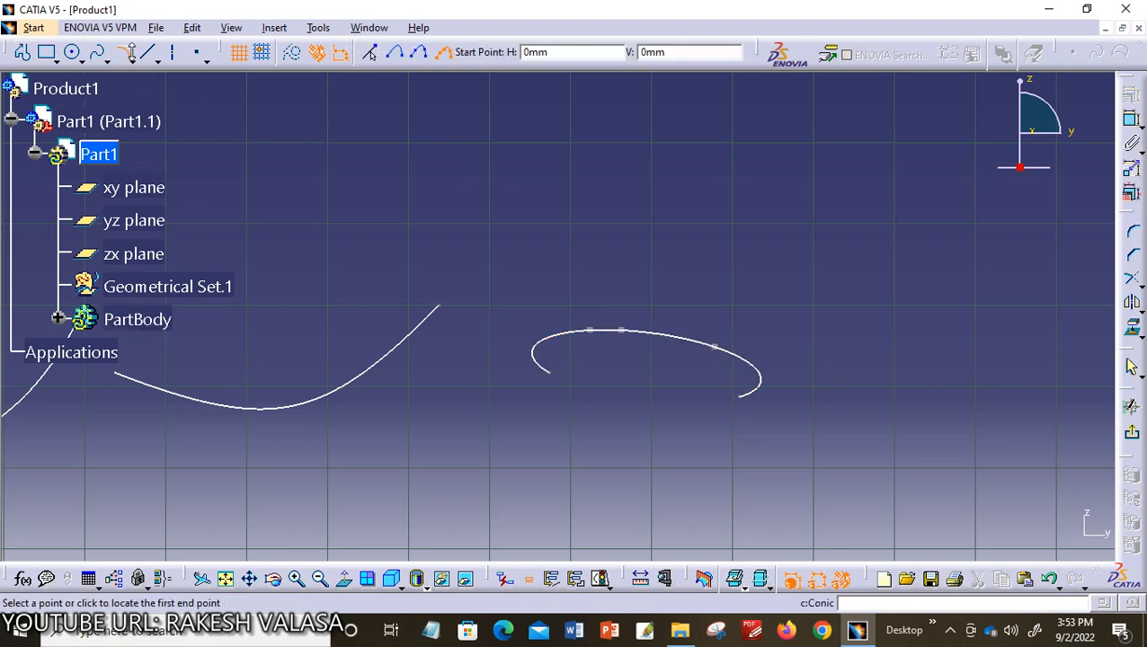
{"action": "left_click", "coordinate": [400, 54]}
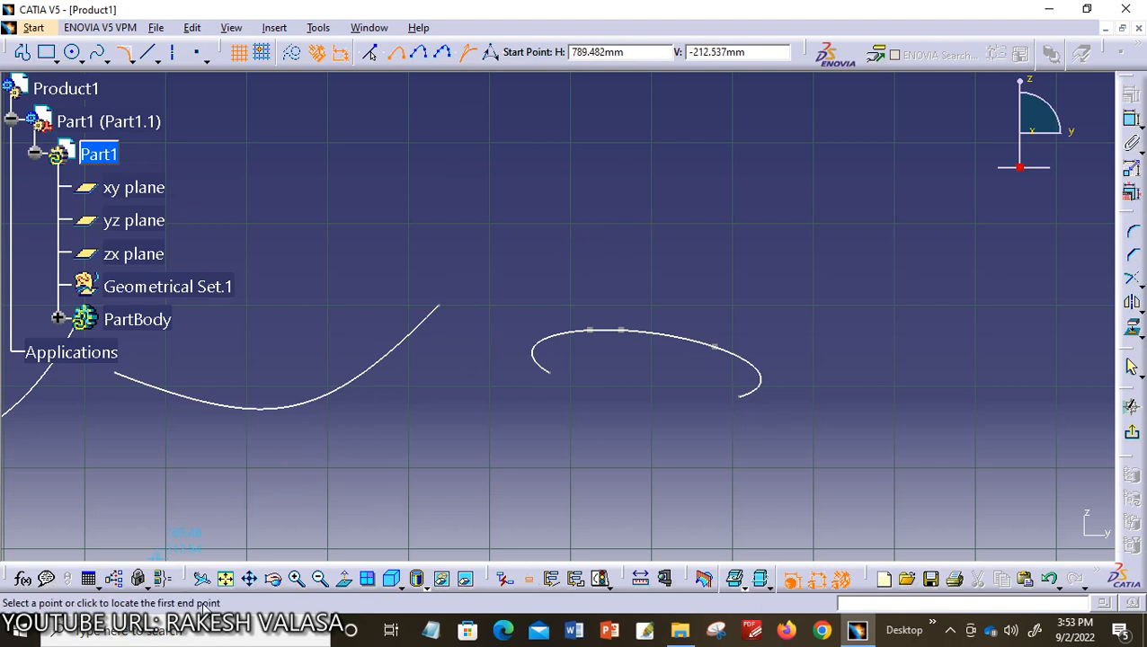
{"action": "left_click", "coordinate": [594, 227]}
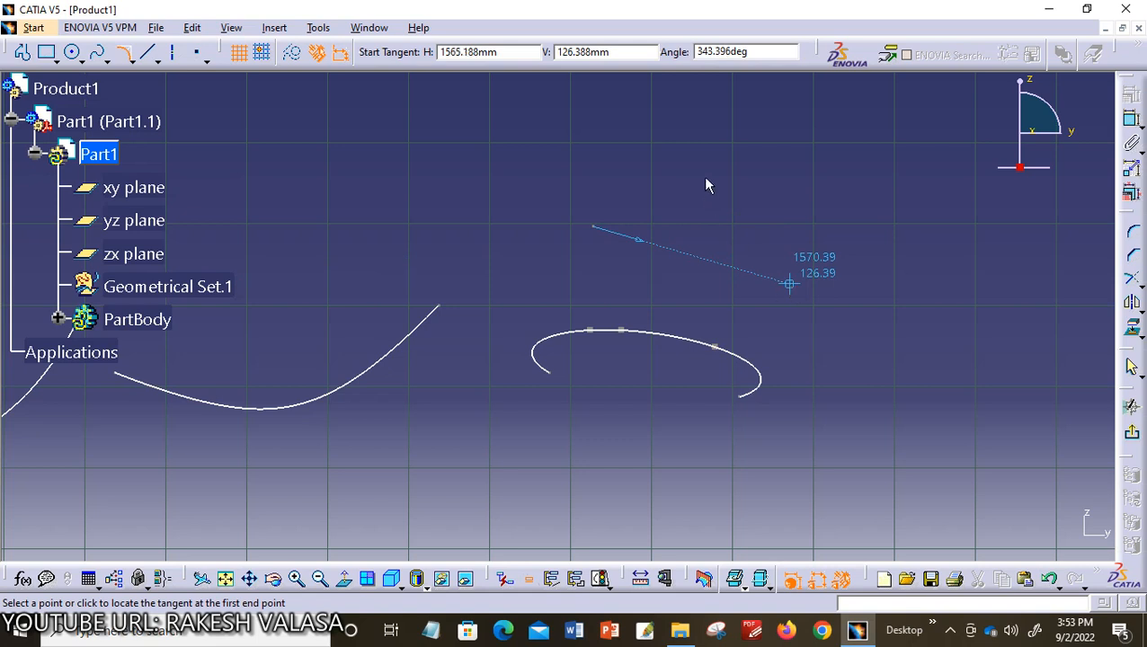
{"action": "left_click", "coordinate": [768, 140]}
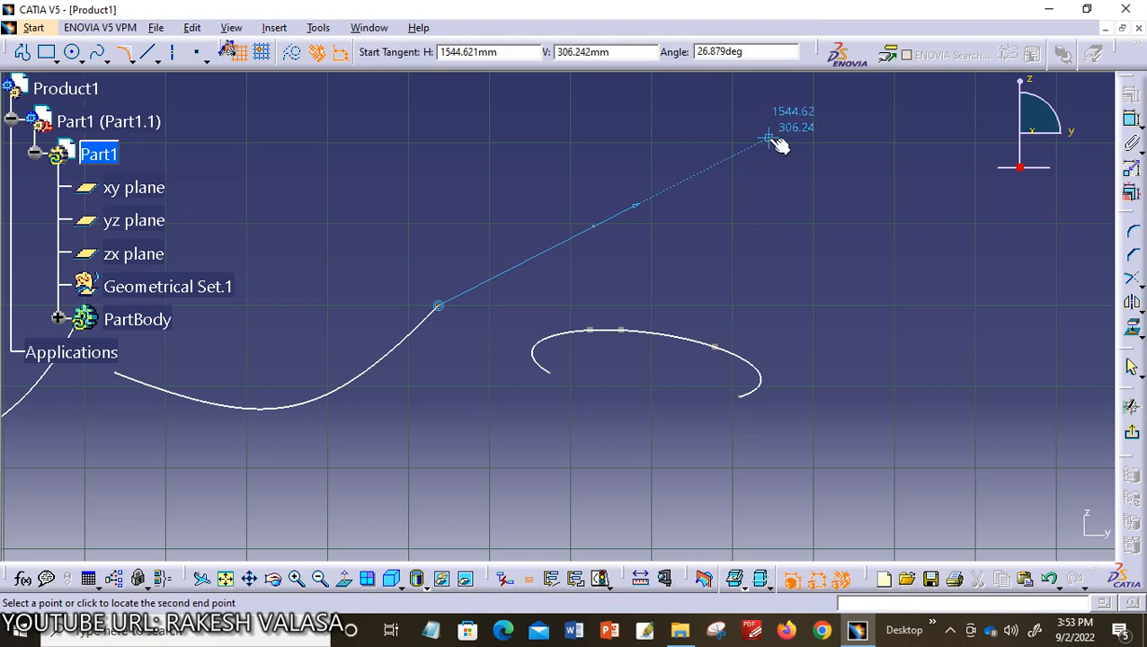
{"action": "left_click", "coordinate": [794, 270]}
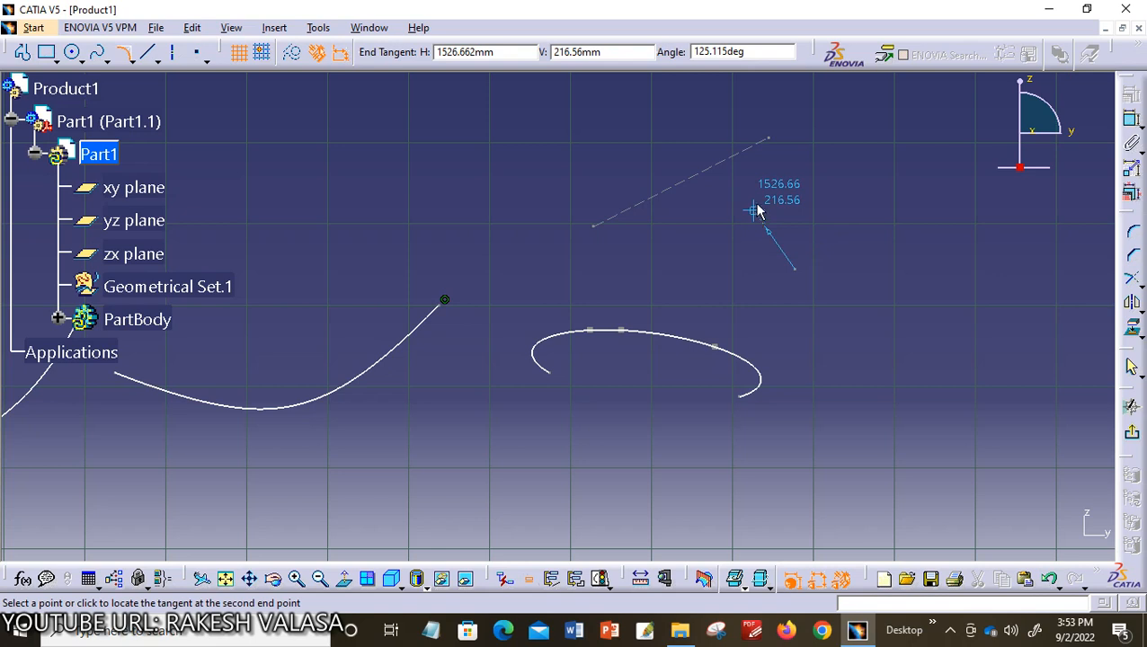
{"action": "left_click", "coordinate": [693, 123]}
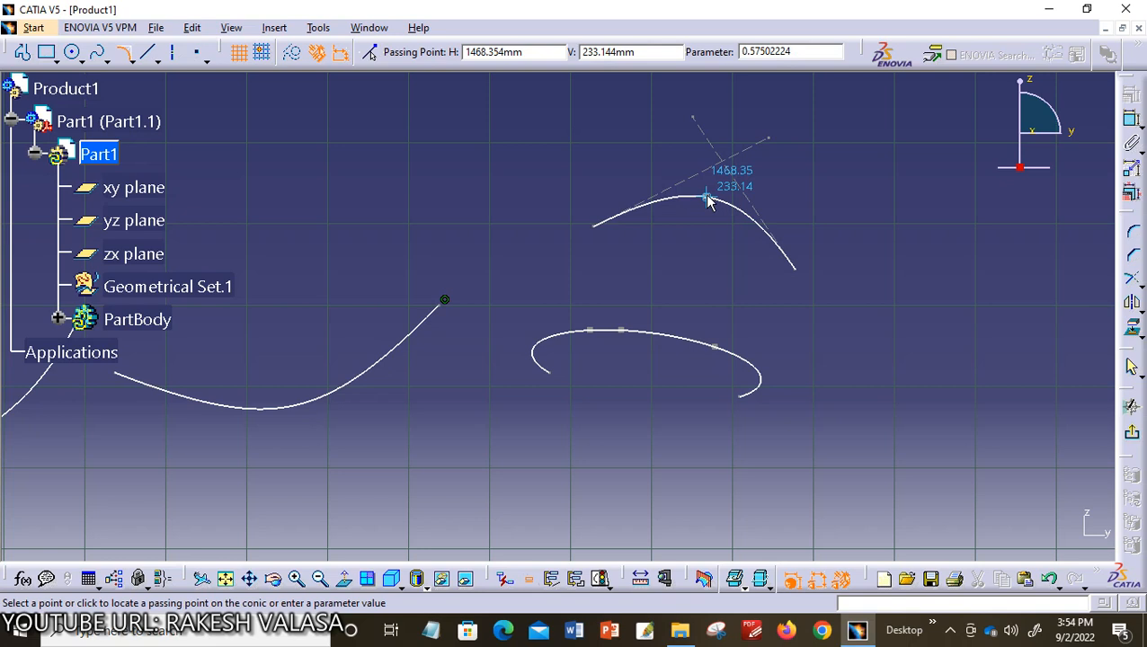
{"action": "left_click", "coordinate": [706, 199]}
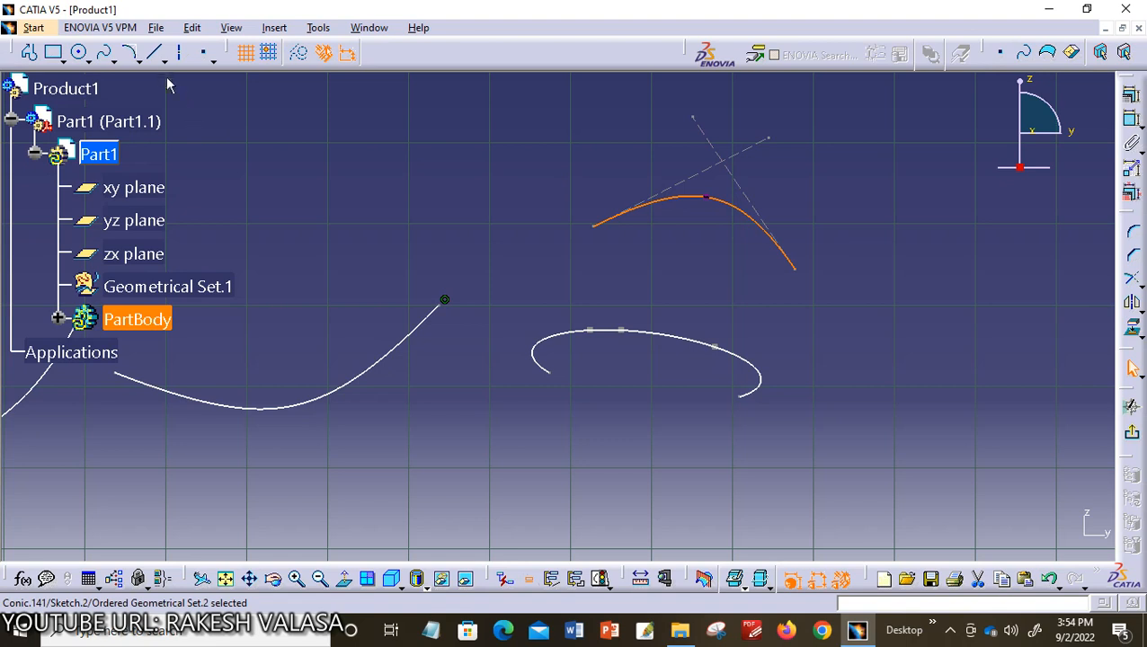
Sketch a four-point conic arching upward beside the first five-point conic, with start tangent about 39.4° and first intermediate point about H 1779 mm, V 84 mm
{"action": "left_click", "coordinate": [129, 52]}
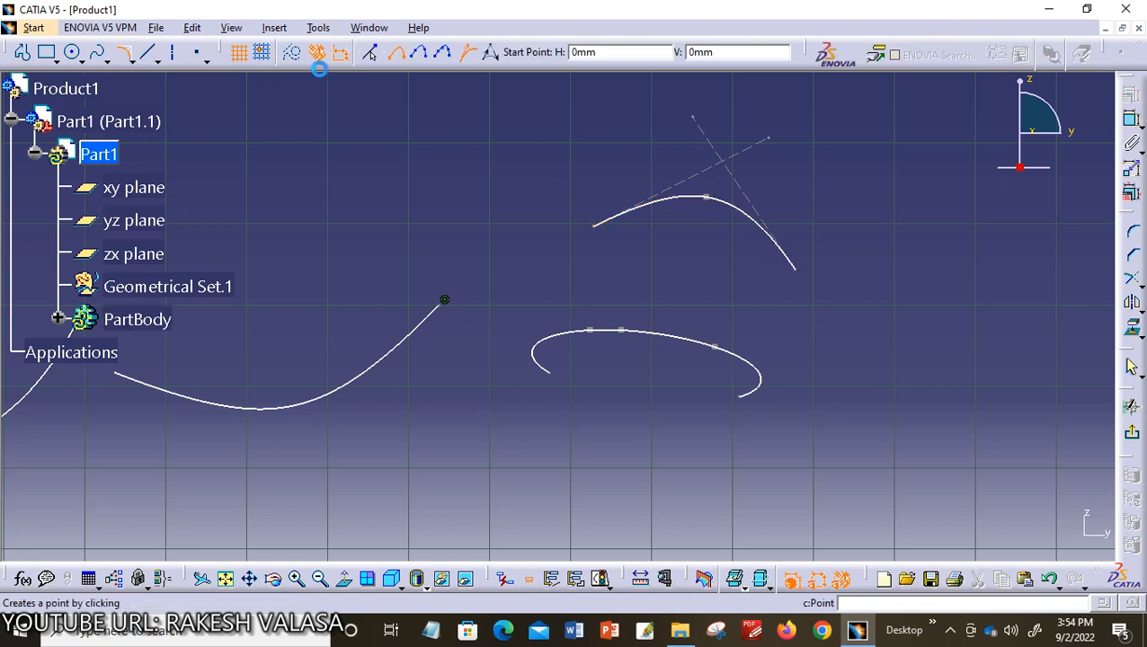
{"action": "left_click", "coordinate": [419, 56]}
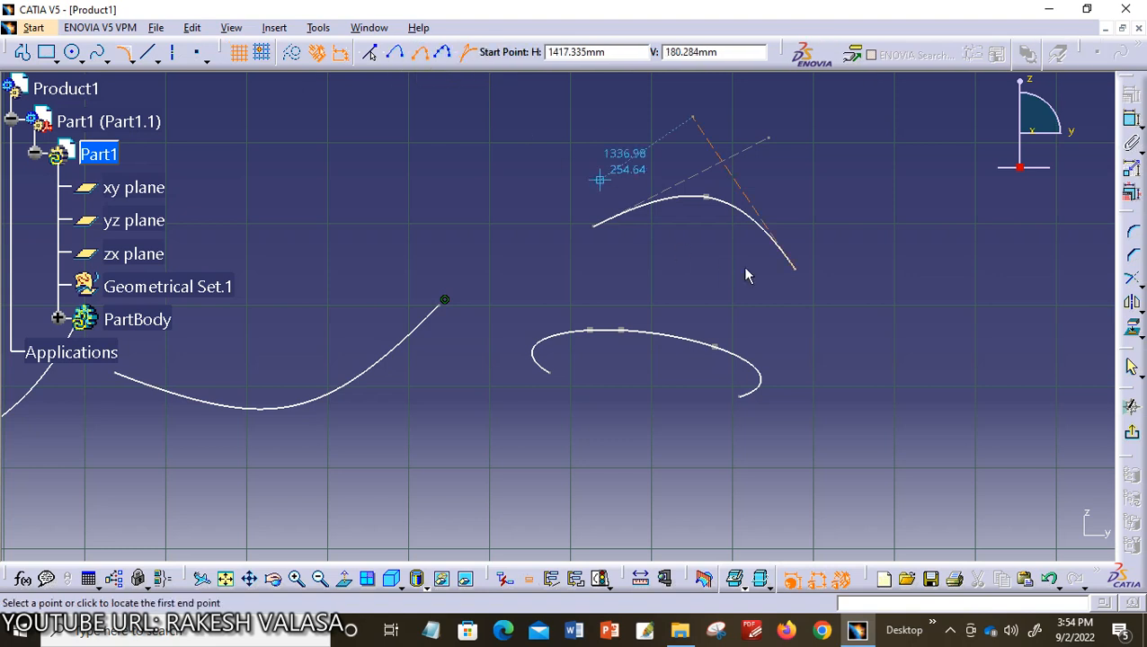
{"action": "left_click", "coordinate": [836, 344]}
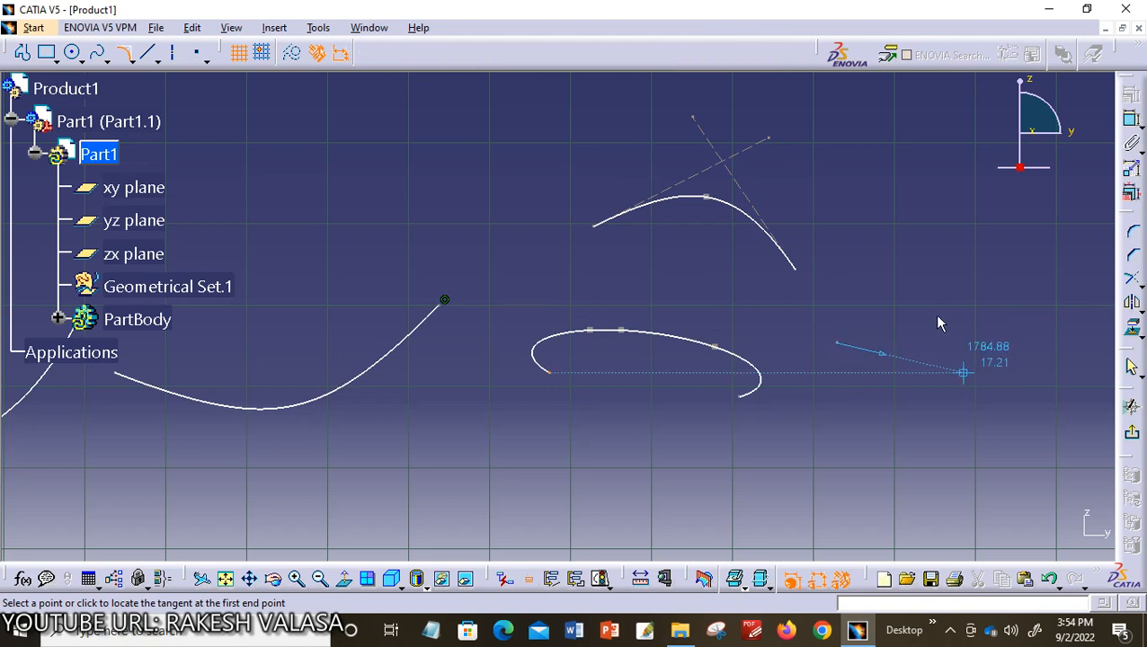
{"action": "left_click", "coordinate": [970, 235]}
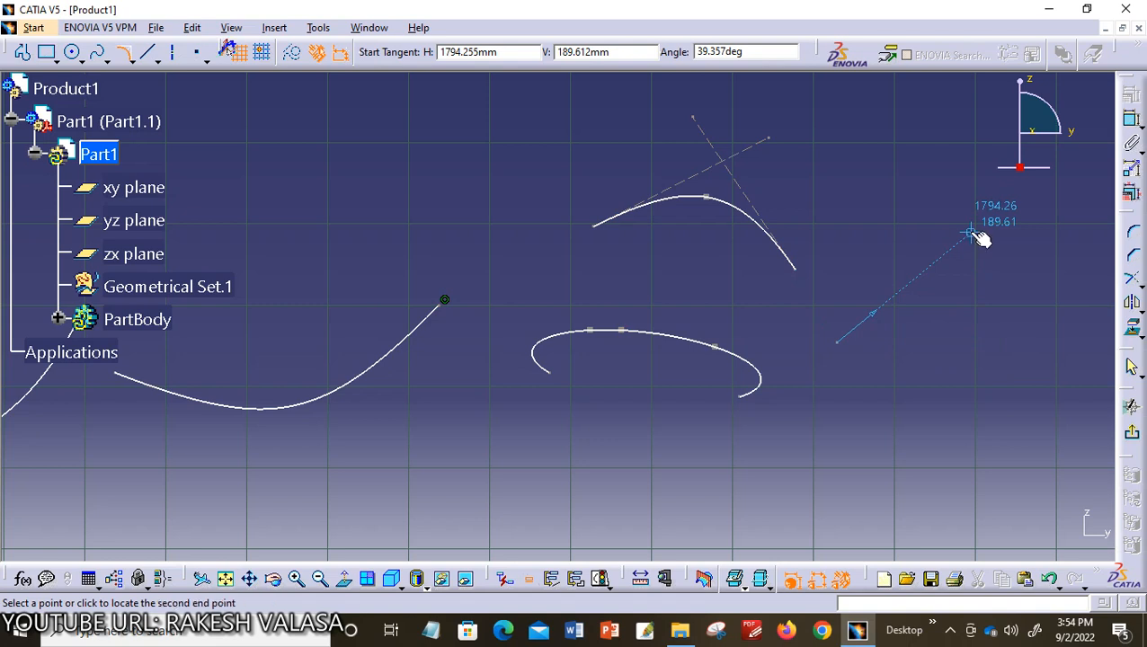
{"action": "left_click", "coordinate": [978, 362]}
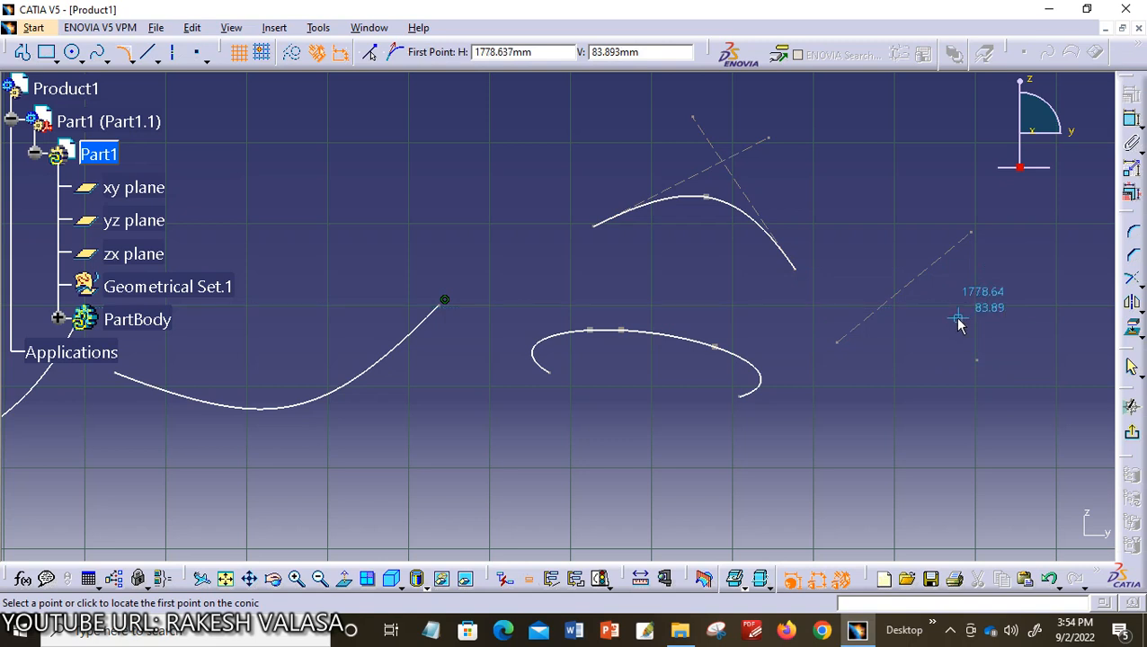
{"action": "left_click", "coordinate": [959, 320]}
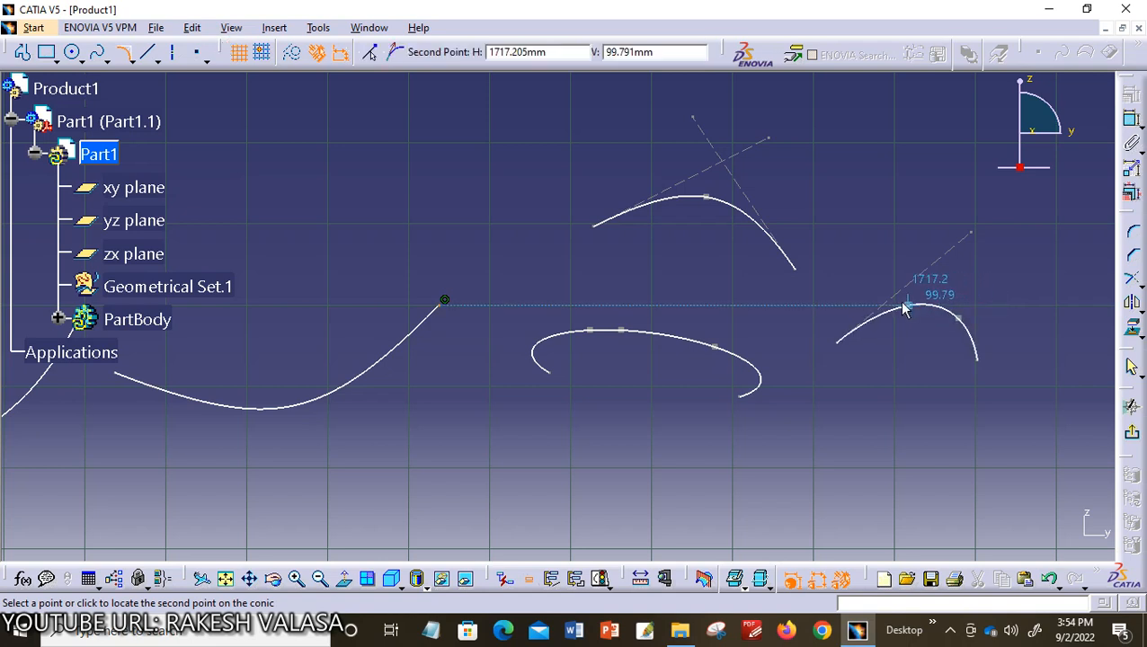
{"action": "left_click", "coordinate": [904, 309]}
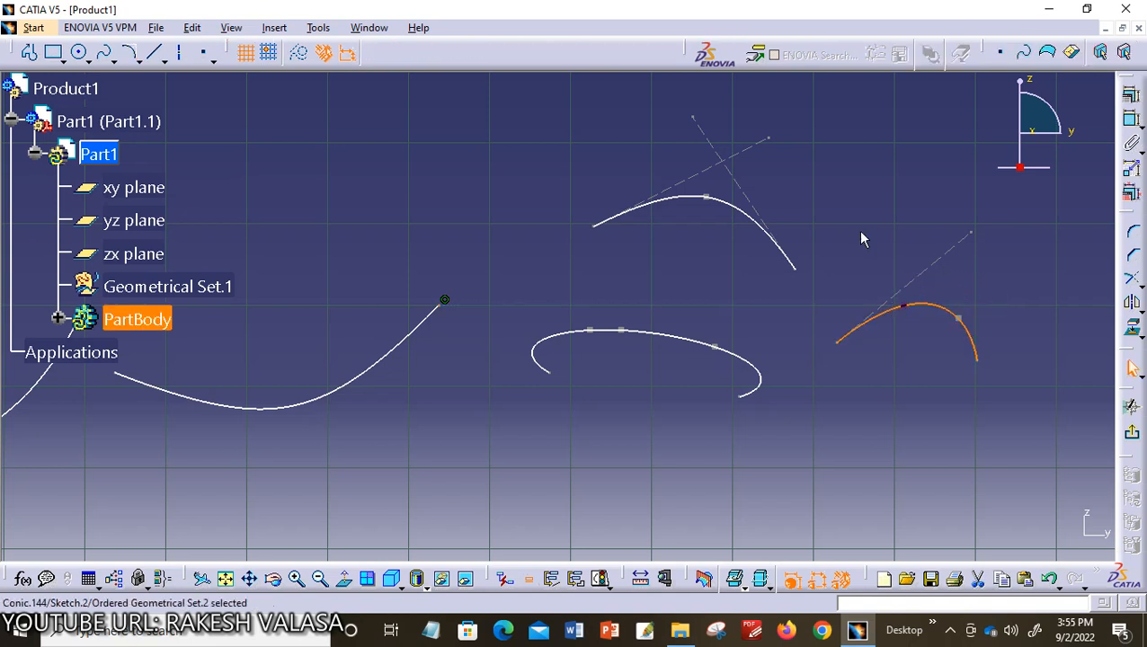
Sketch a five-point conic above the hyperbola, starting about H 987 mm, V 197 mm, through about H 1157 mm, V 225 mm and H 1023 mm, V 245 mm
{"action": "left_click", "coordinate": [132, 54]}
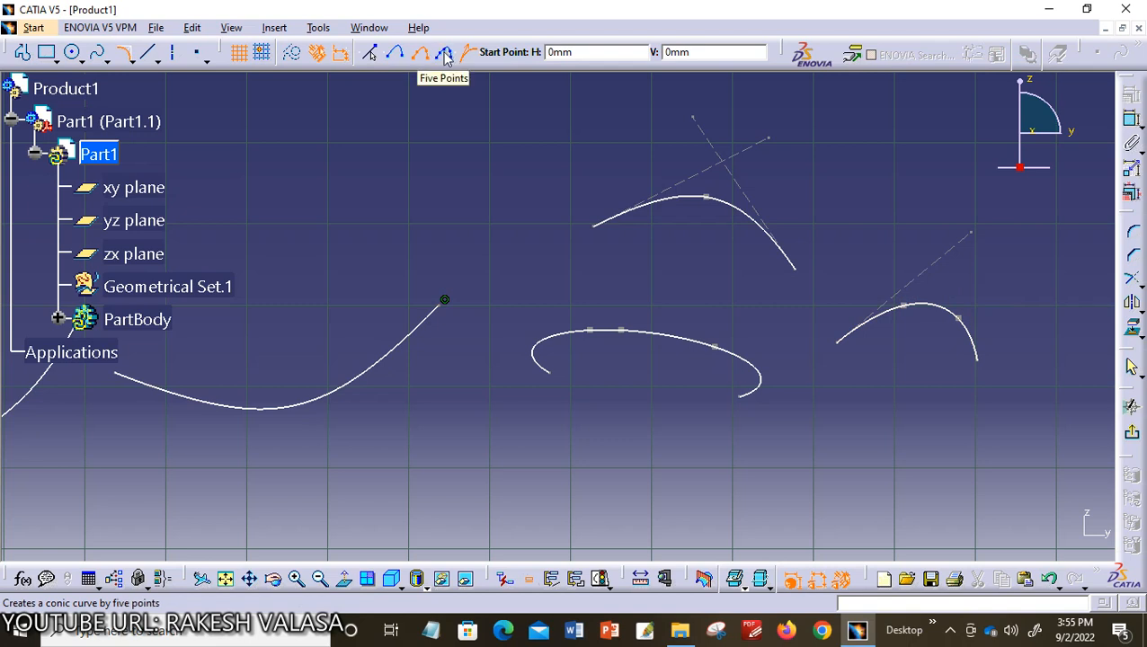
{"action": "left_click", "coordinate": [444, 54]}
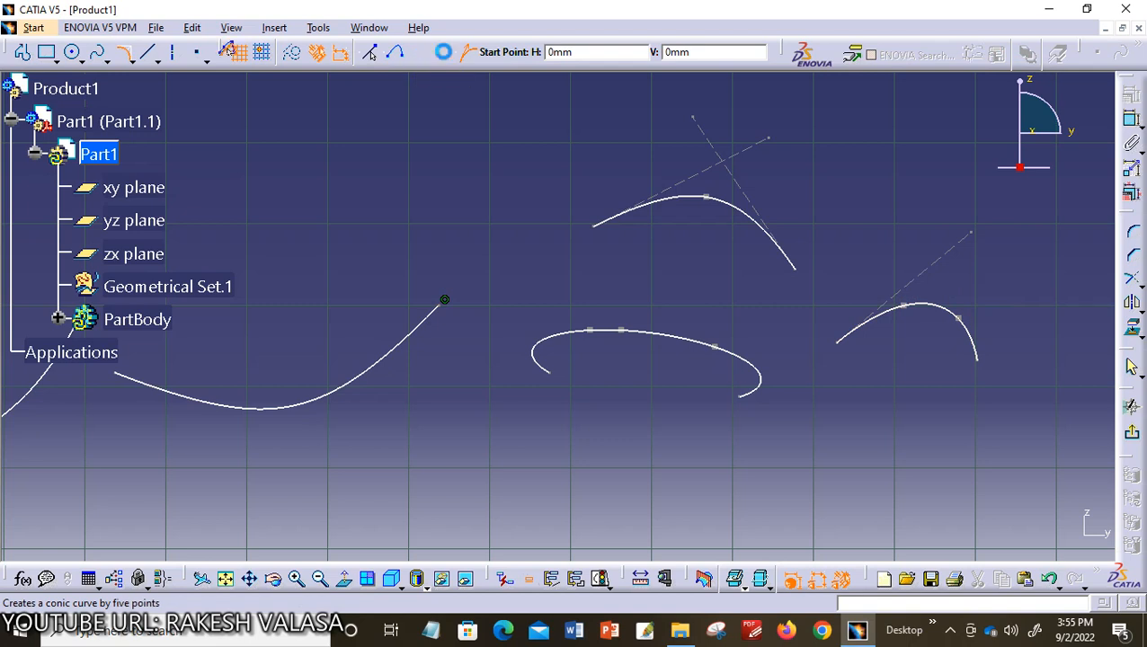
{"action": "left_click", "coordinate": [317, 226]}
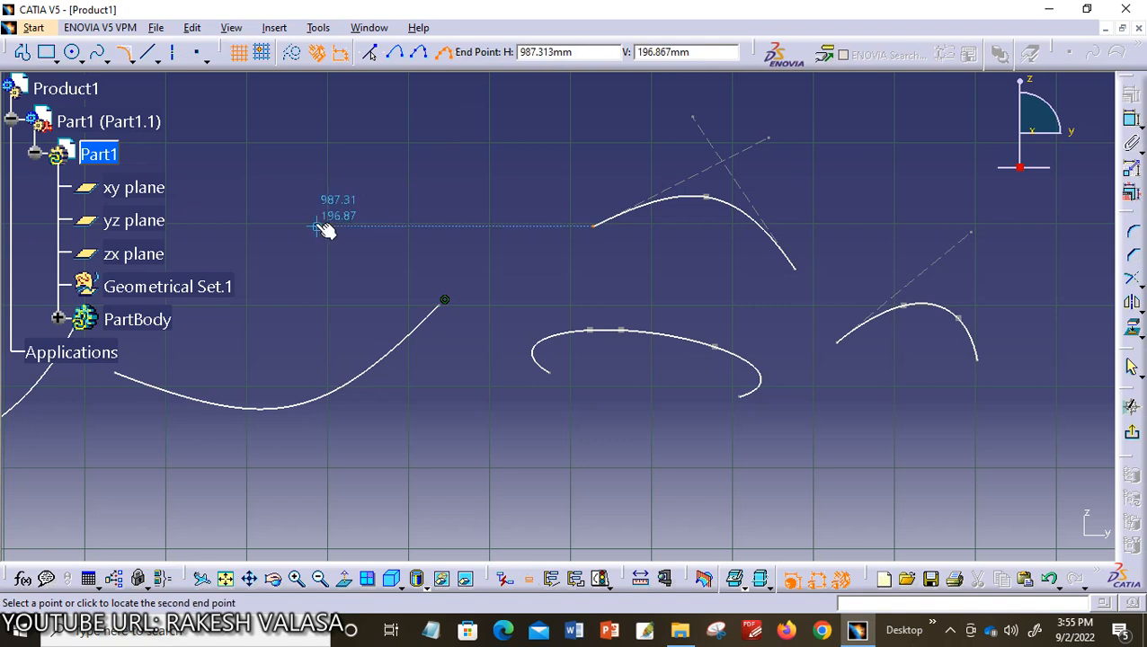
{"action": "left_click", "coordinate": [472, 249]}
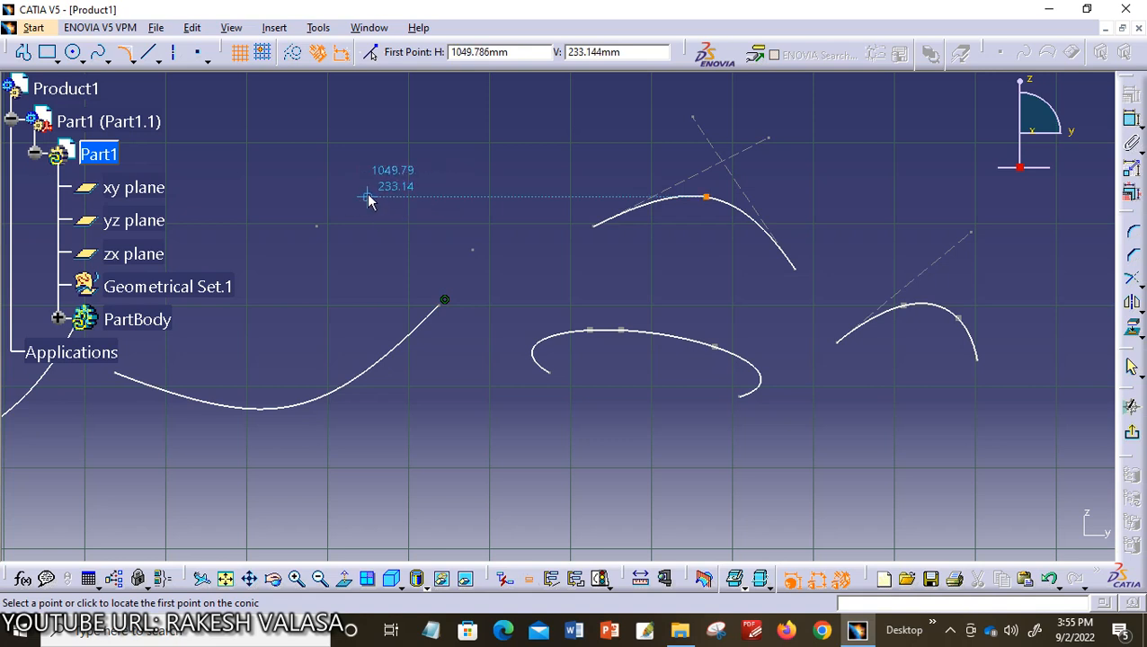
{"action": "left_click", "coordinate": [454, 203]}
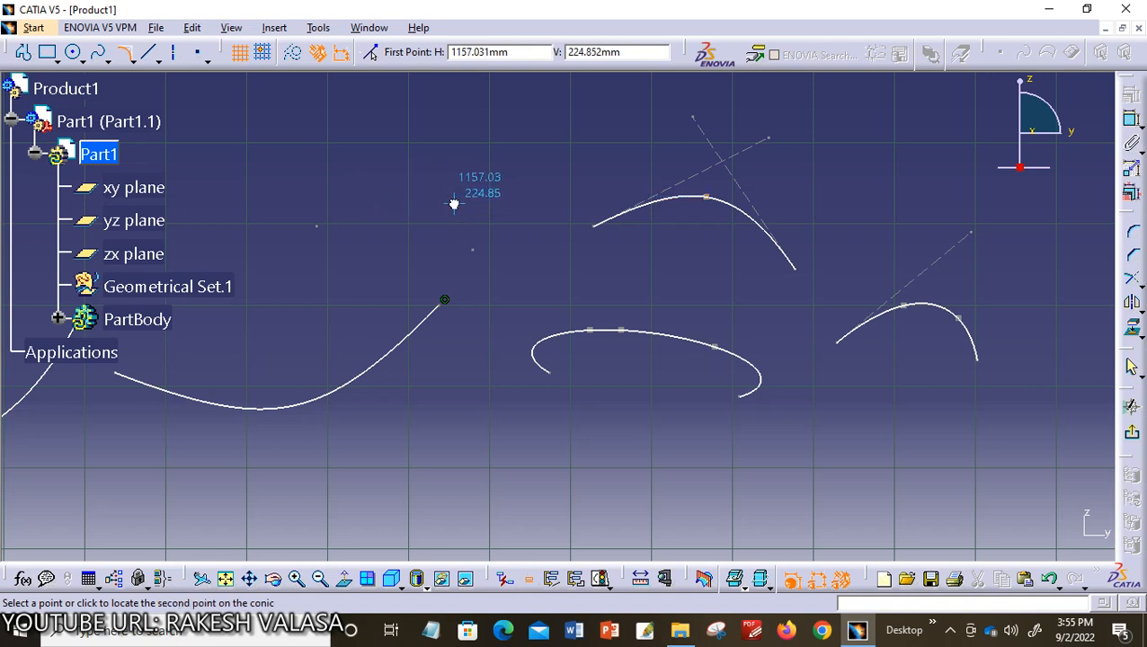
{"action": "left_click", "coordinate": [401, 183]}
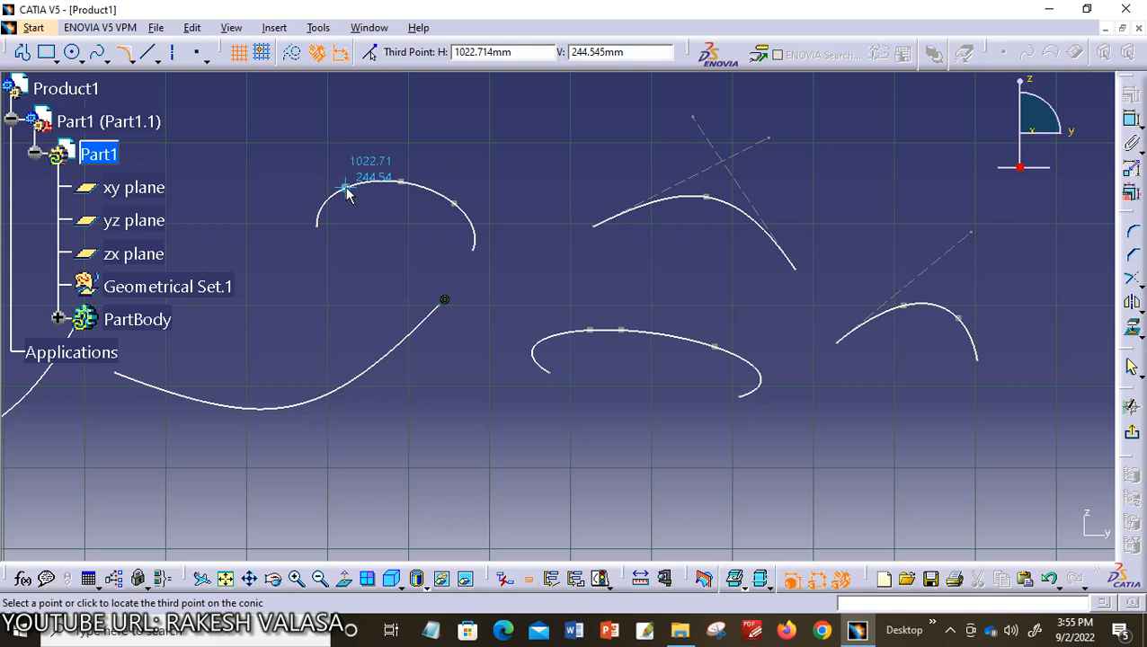
{"action": "left_click", "coordinate": [347, 189]}
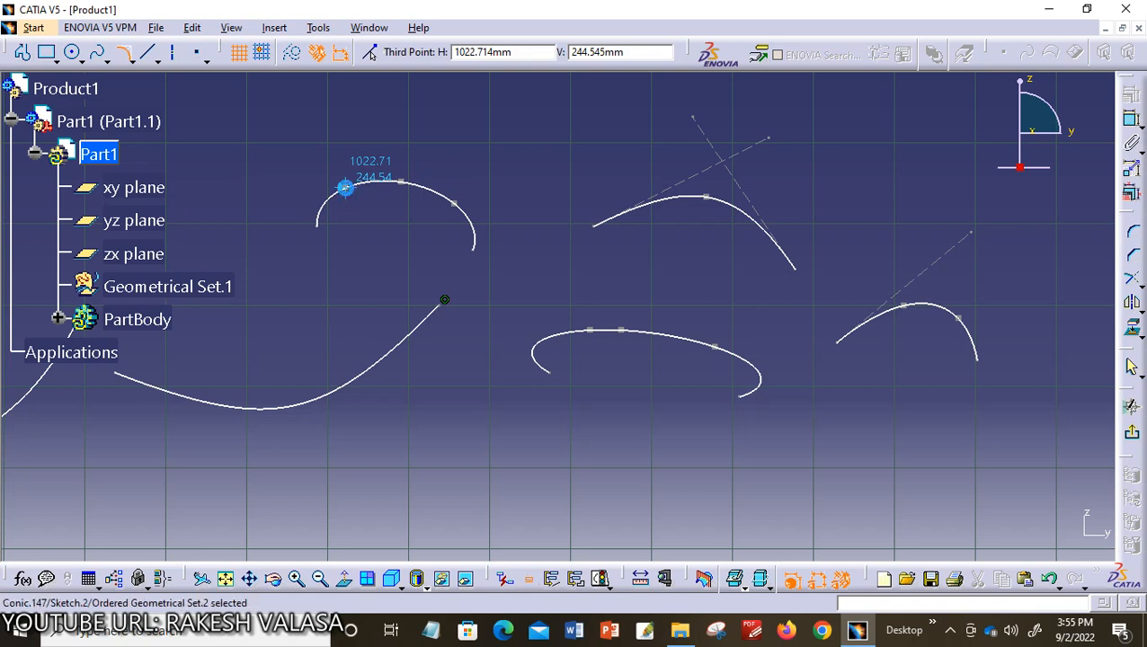
{"action": "left_click", "coordinate": [463, 156]}
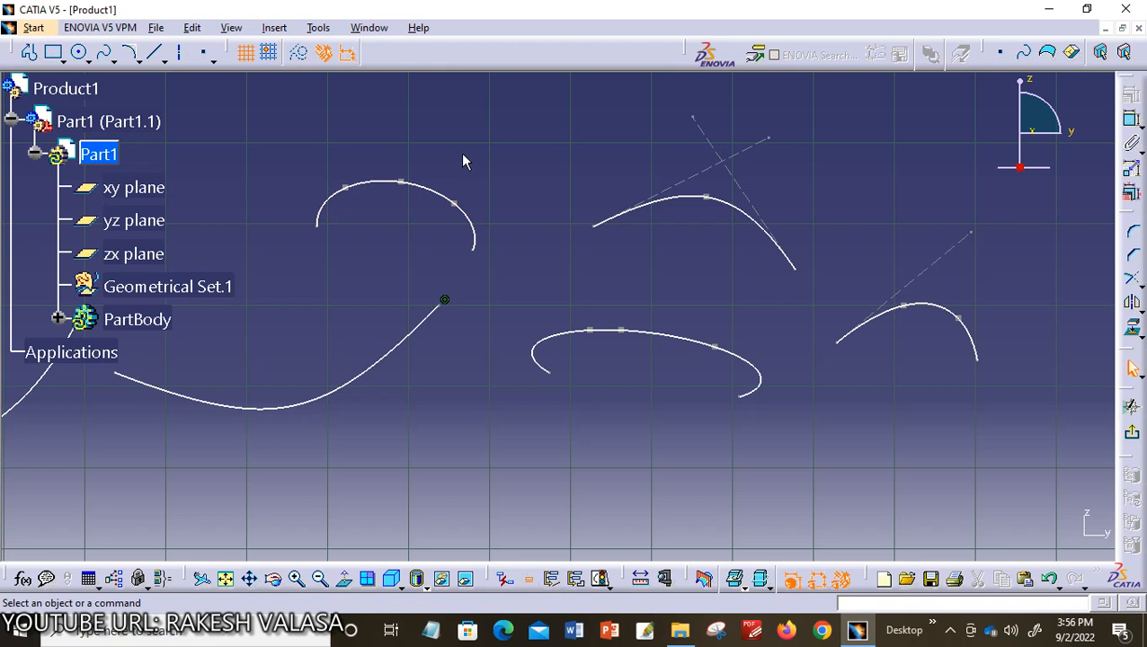
{"action": "left_click", "coordinate": [135, 57]}
{"action": "left_click", "coordinate": [225, 578]}
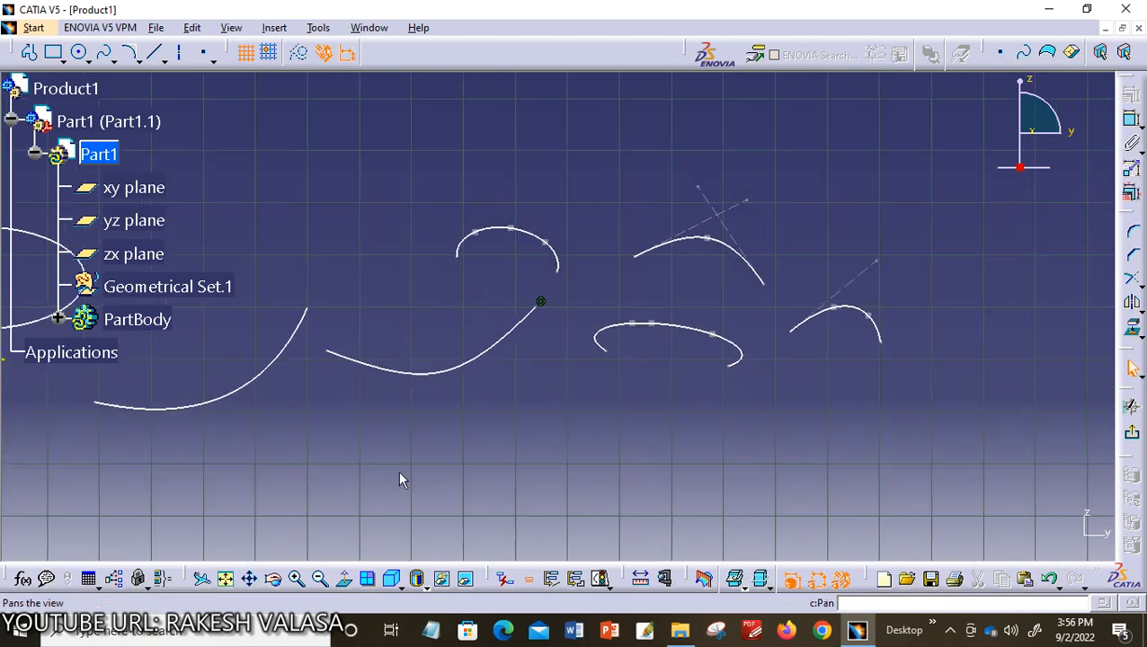